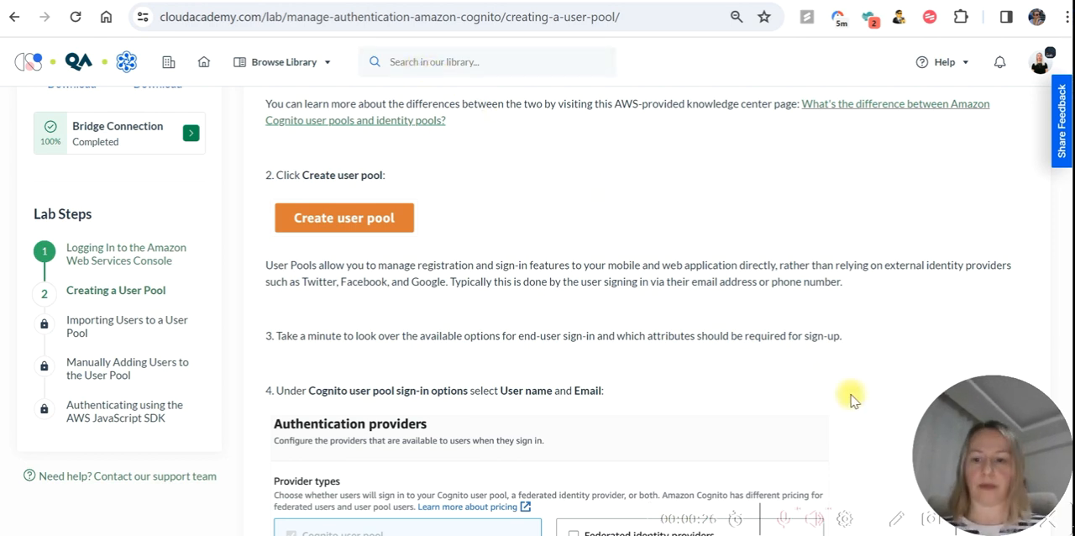
Switch to the AWS console, search the services for Cognito and open the Amazon Cognito service.
key(alt+Tab)
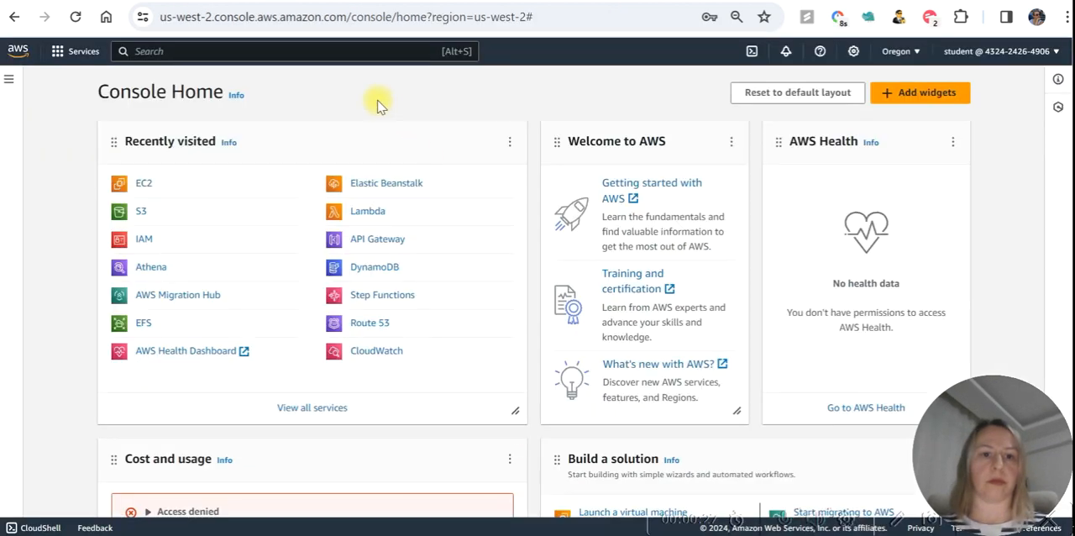
click(350, 52)
text(cogni)
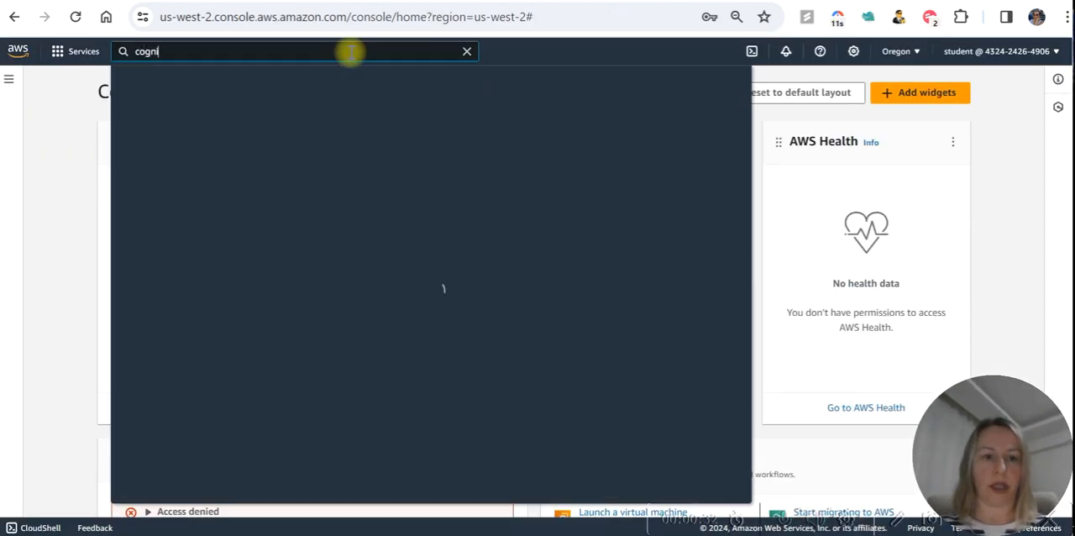
text(to)
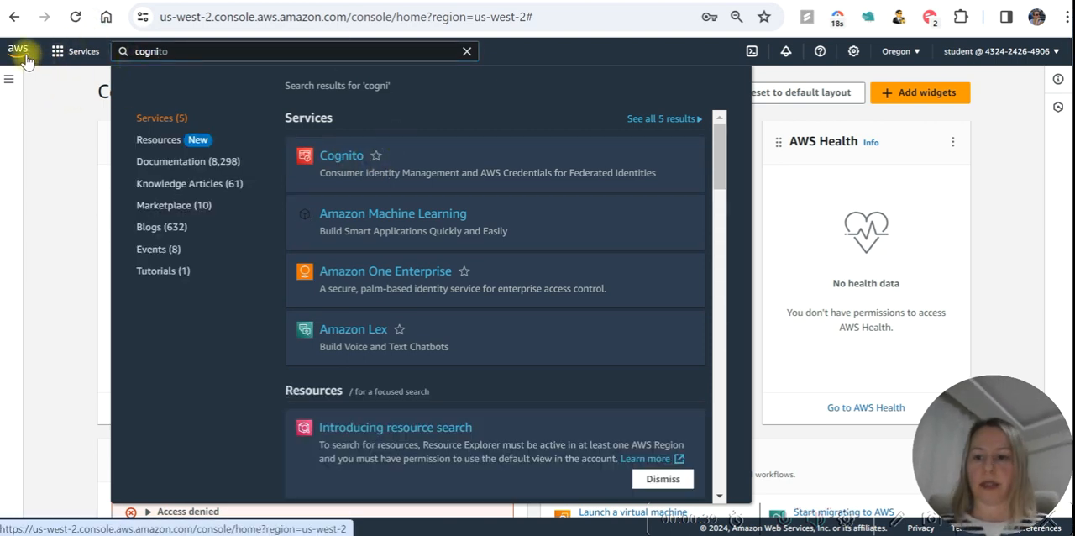
click(342, 159)
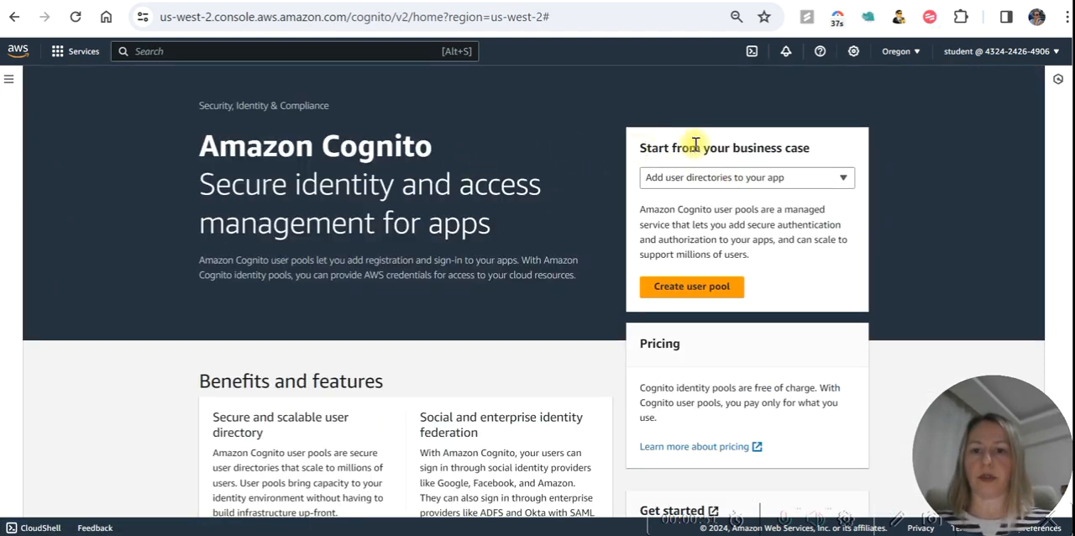
Start creating a user pool with the business case "Add user directories to your app".
click(823, 176)
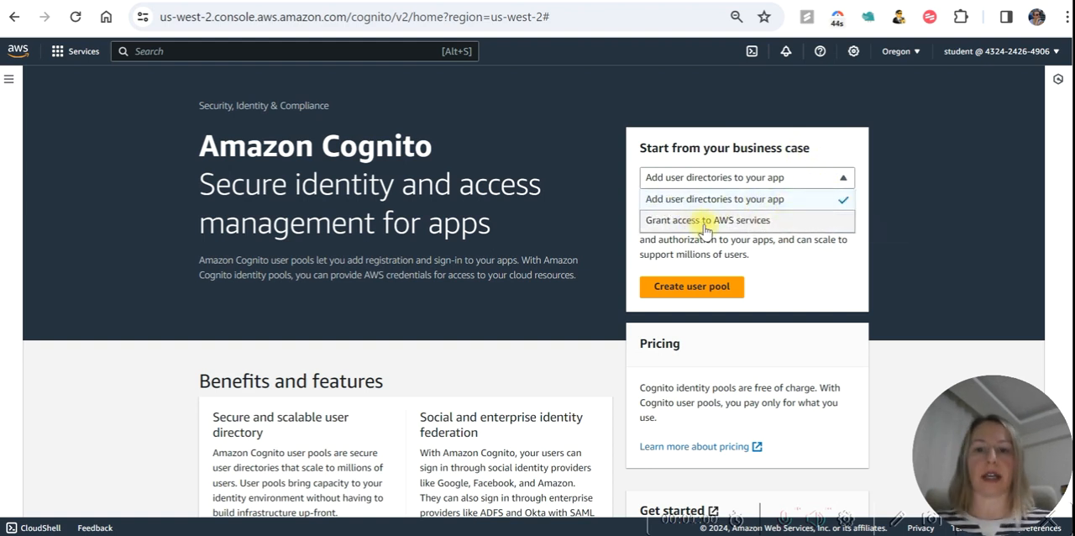
click(928, 243)
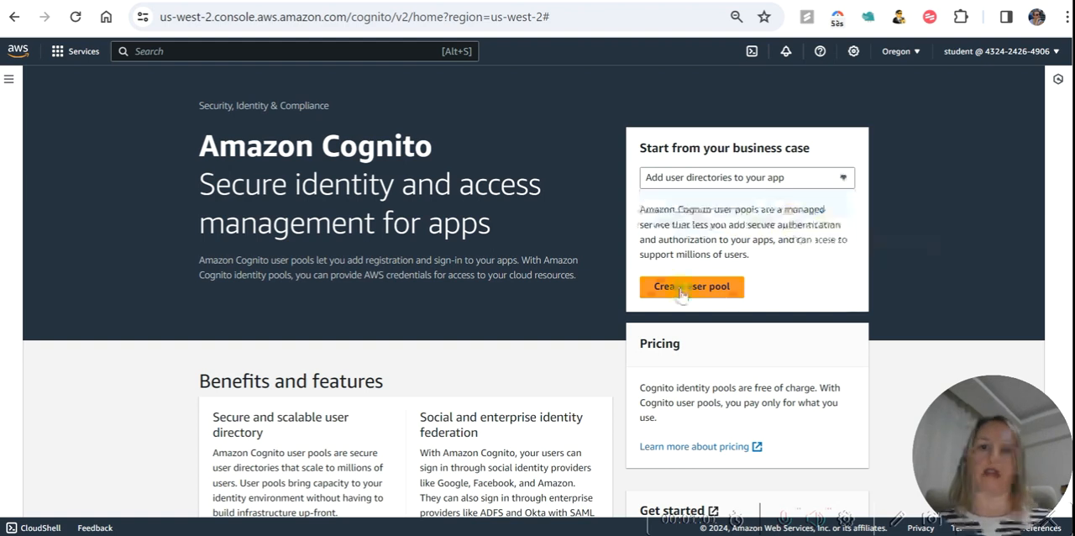
click(732, 188)
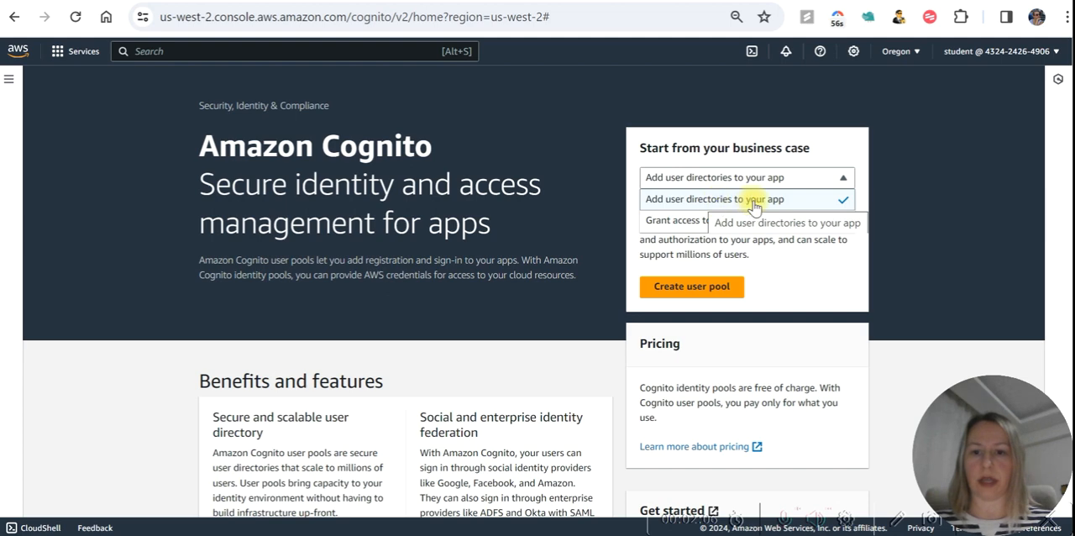
click(701, 286)
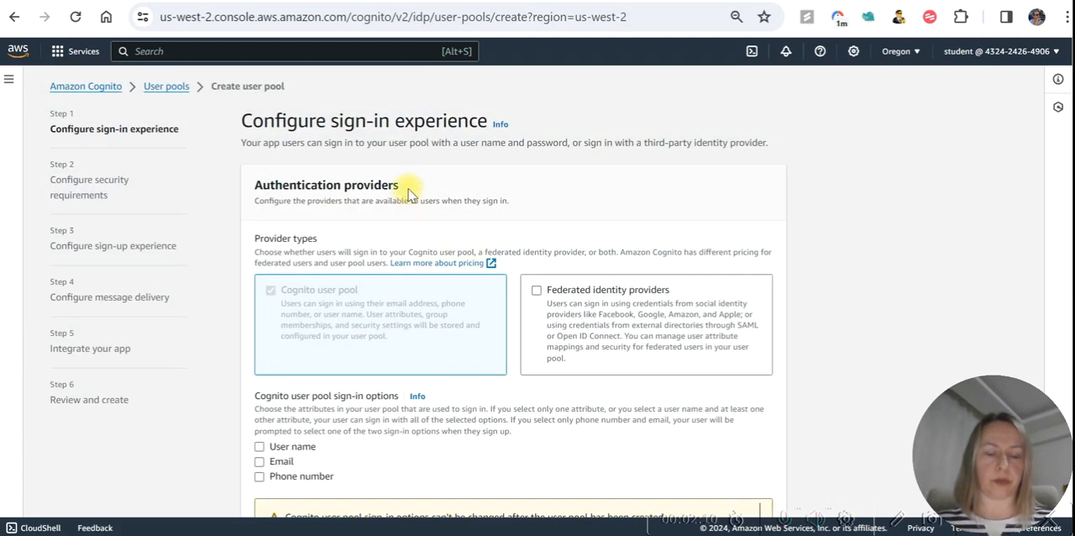
Enable User name and Email as the Cognito user pool sign-in options and continue to the security requirements.
key(alt+Tab)
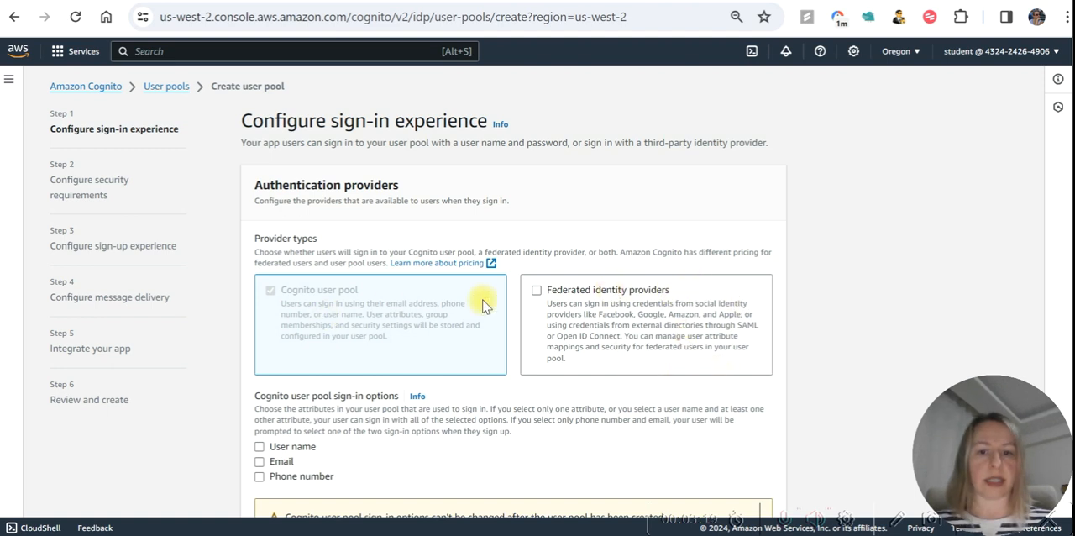
scroll(755, 327, down, 1)
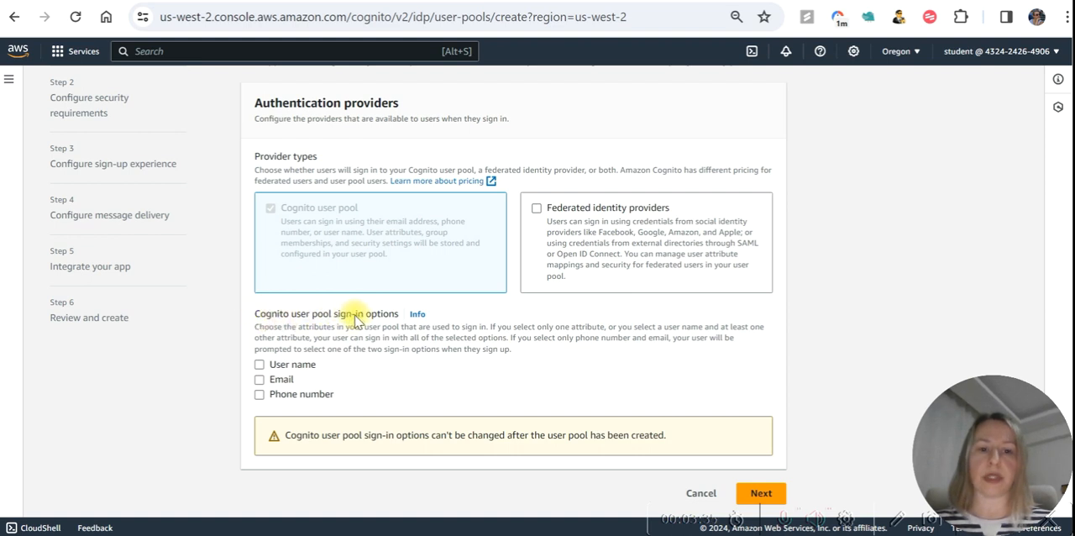
click(260, 366)
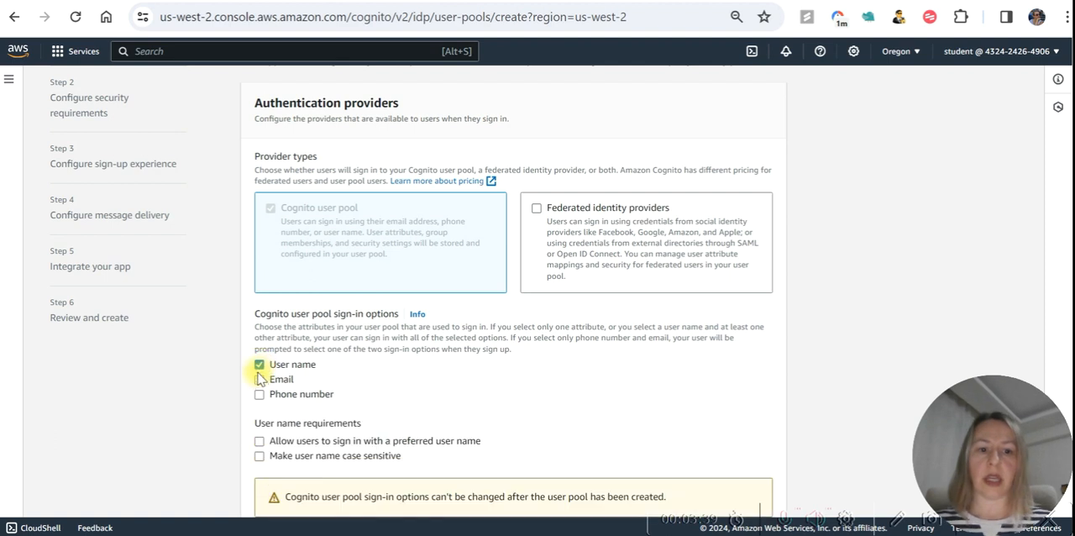
click(259, 380)
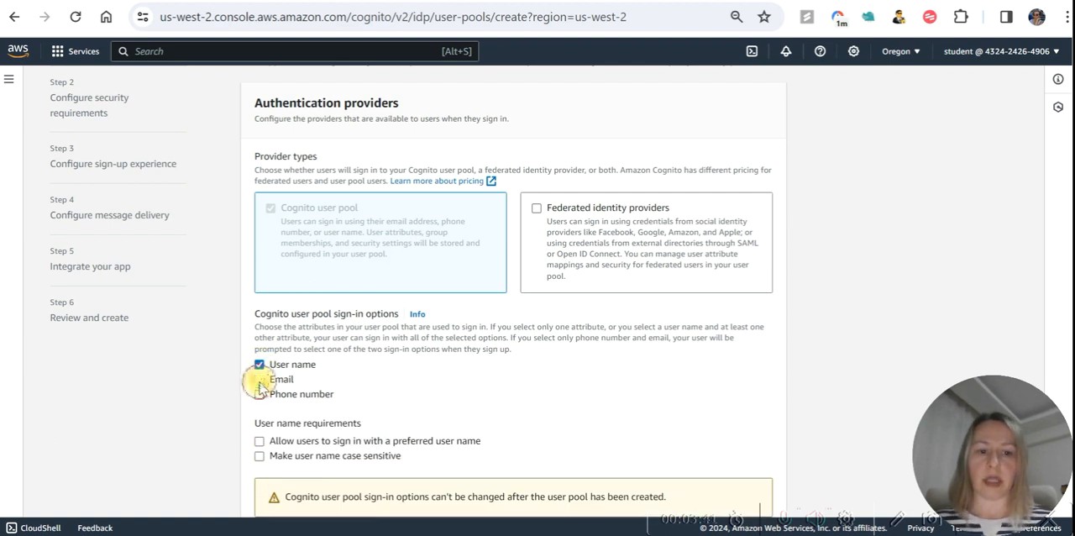
scroll(378, 383, down, 1)
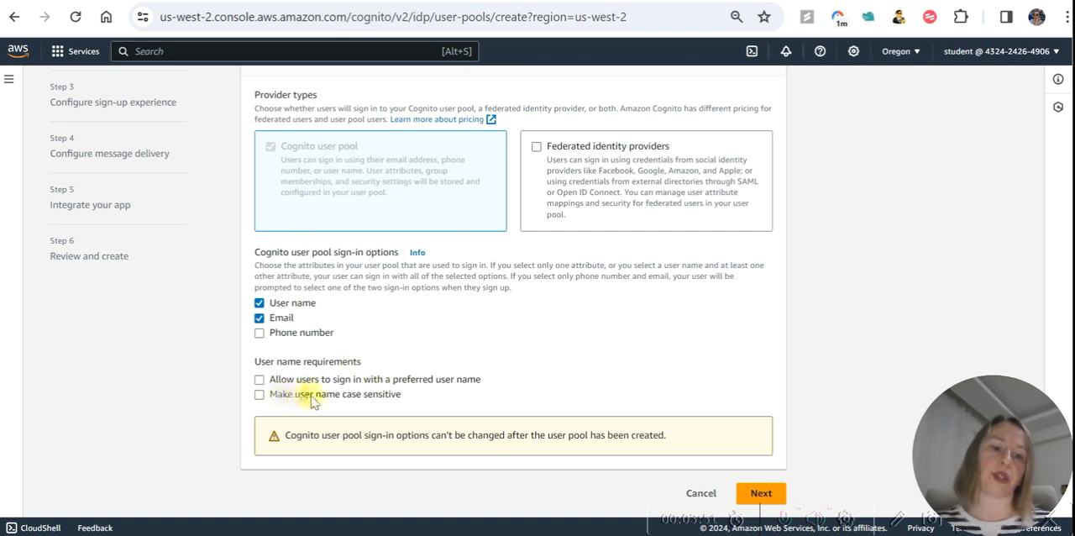
click(260, 303)
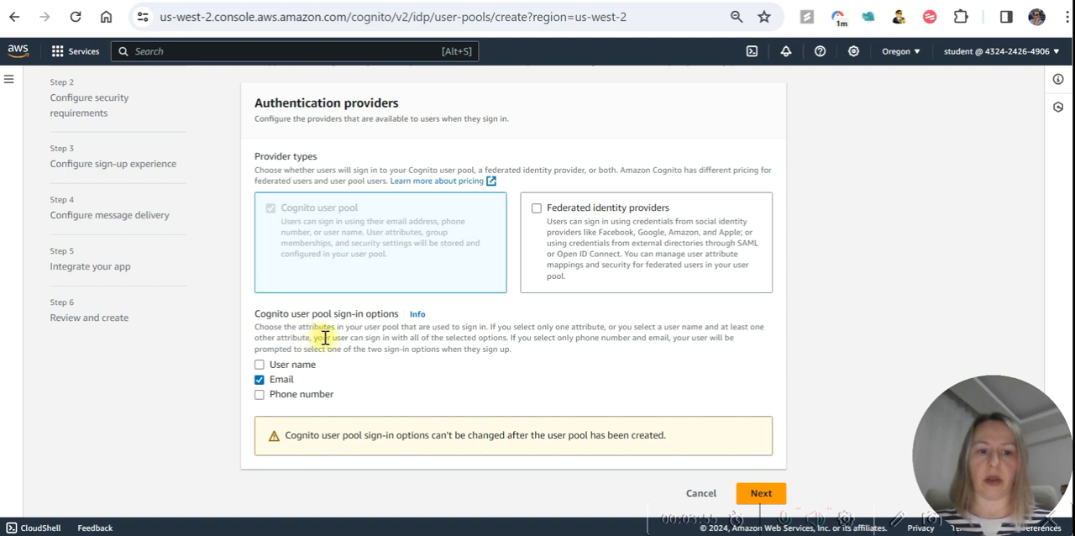
click(259, 380)
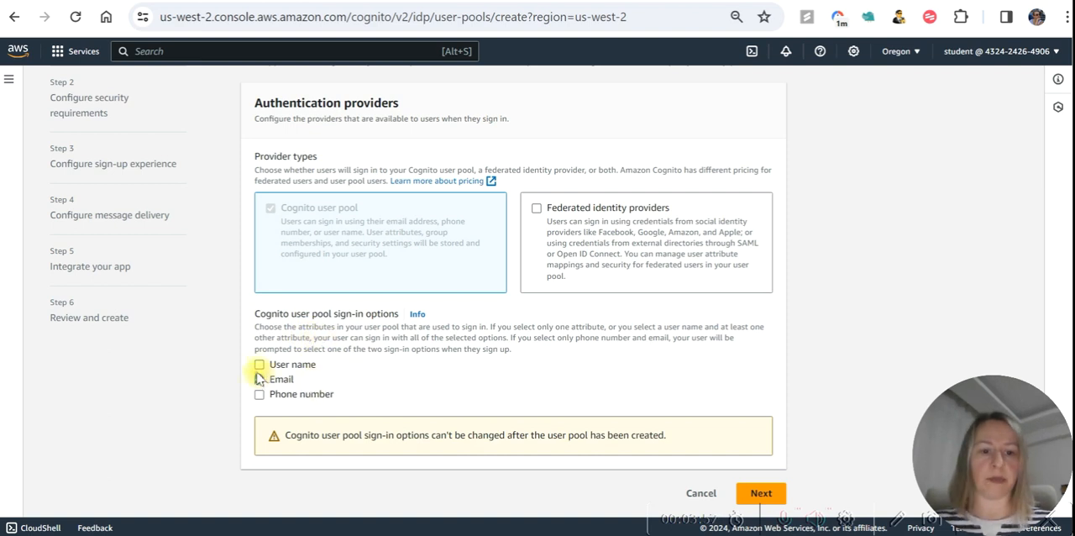
click(259, 364)
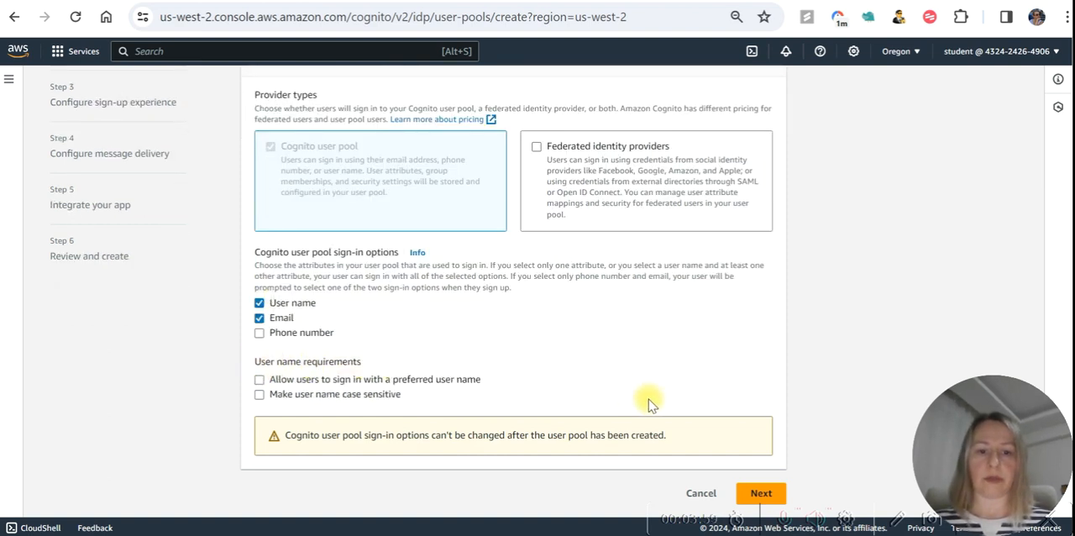
click(761, 494)
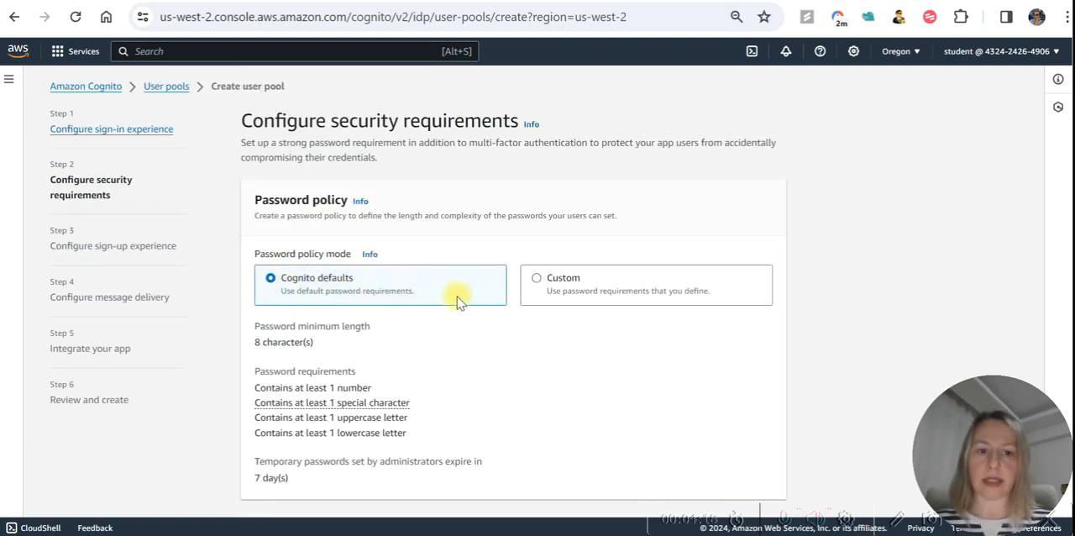
Keep the Cognito default password policy, set MFA enforcement to No MFA and continue to the sign-up experience.
scroll(457, 298, down, 1)
scroll(596, 298, down, 1)
scroll(449, 265, up, 1)
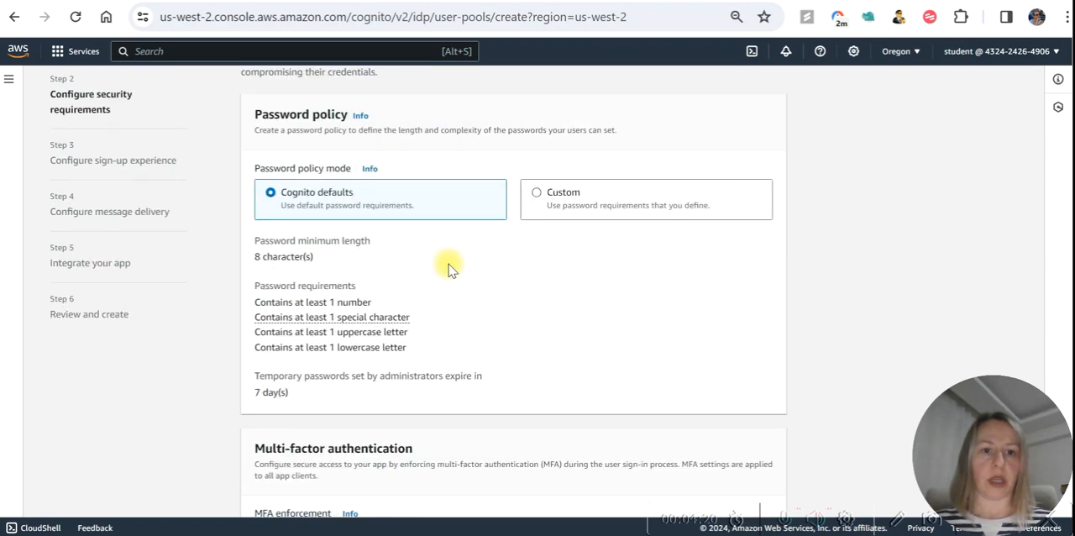
scroll(560, 263, down, 4)
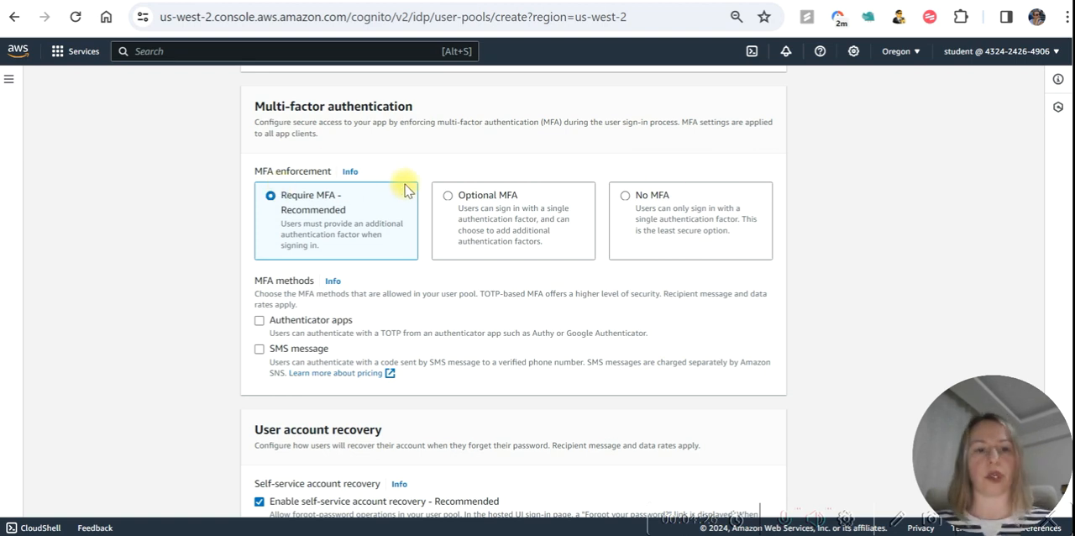
click(626, 197)
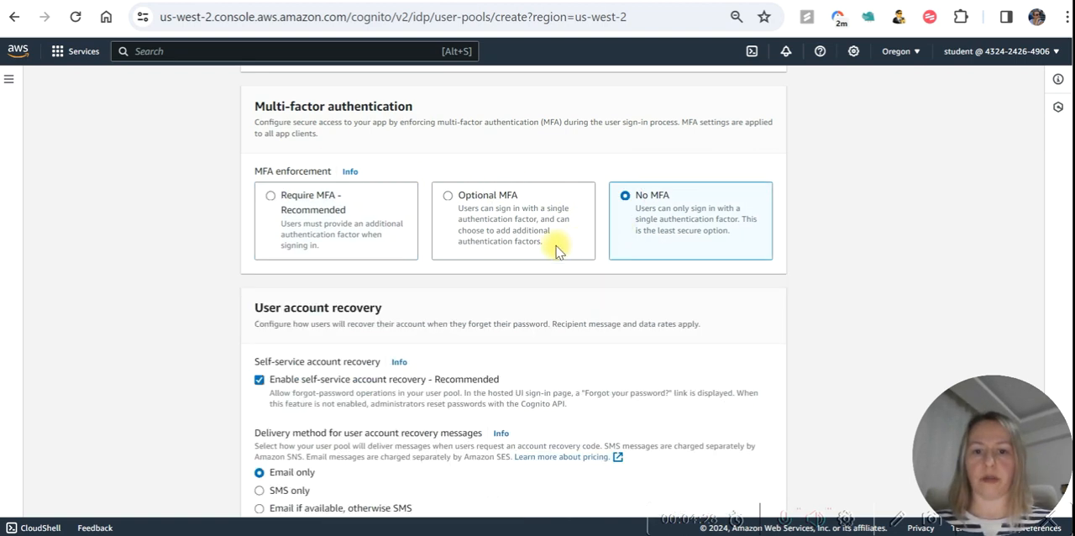
scroll(552, 240, down, 1)
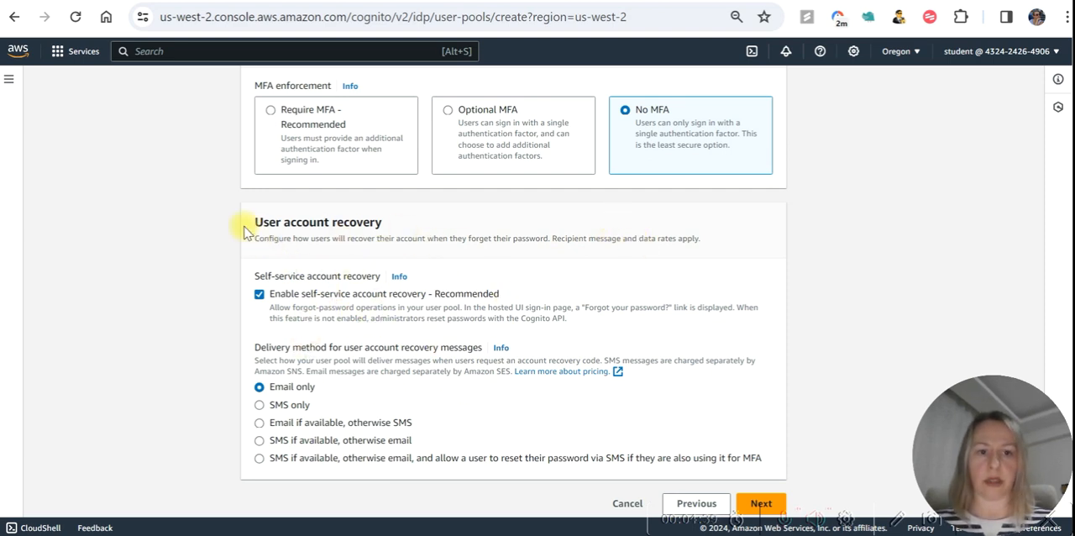
scroll(618, 309, down, 1)
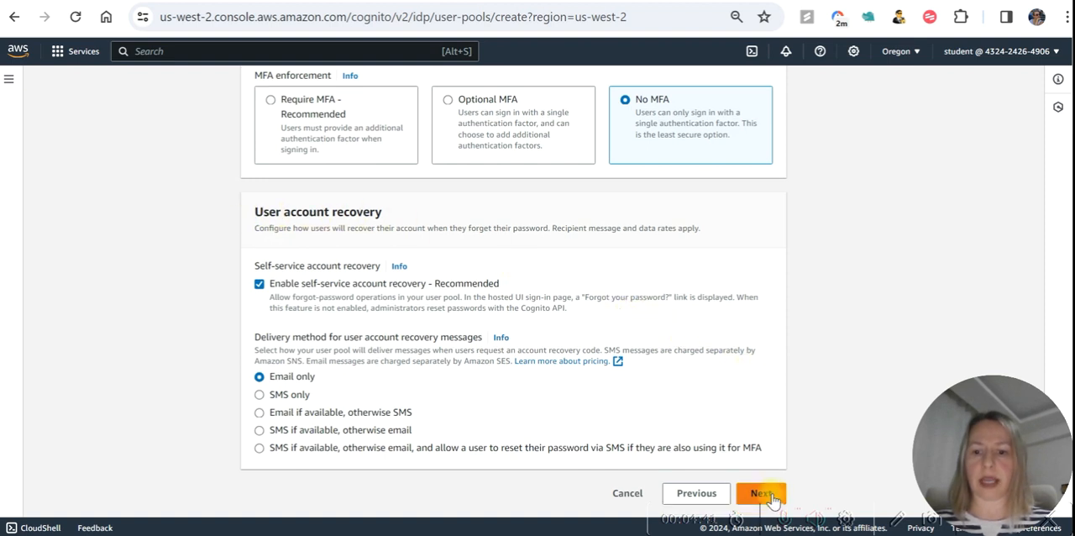
click(761, 493)
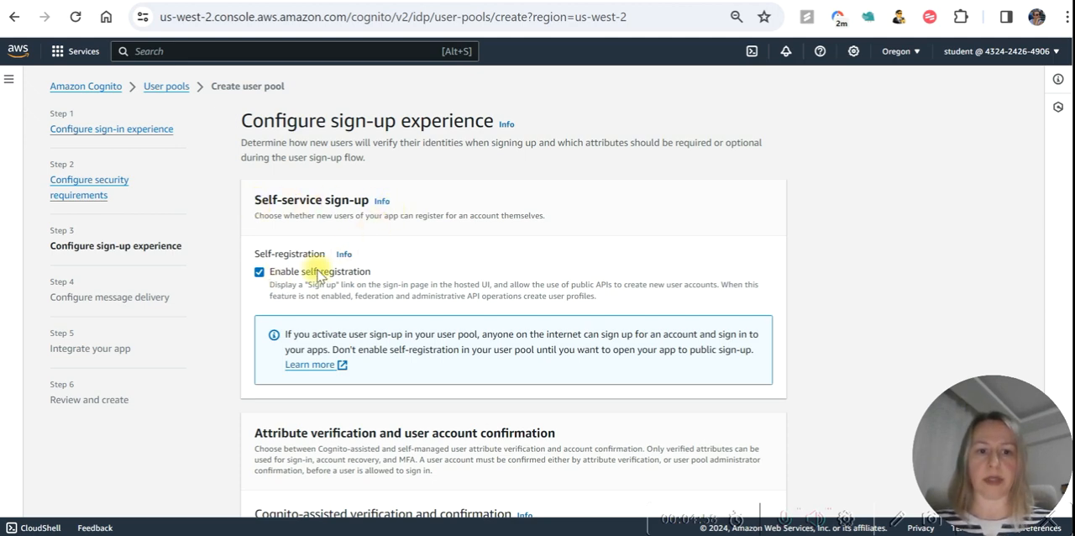
Review the sign-up settings for Cognito-assisted verification, attribute changes and required attributes.
scroll(391, 271, down, 2)
scroll(426, 271, down, 1)
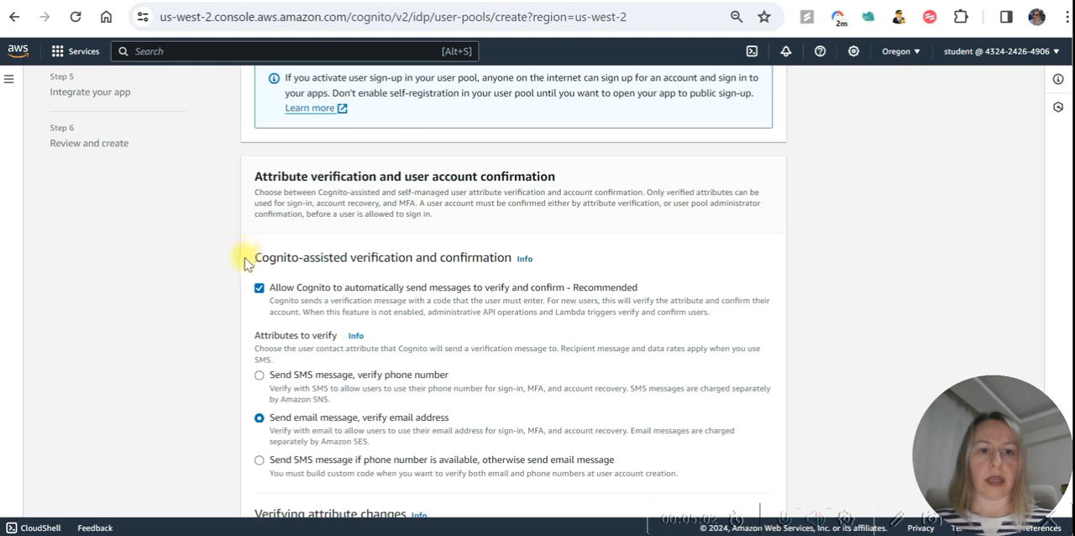
drag(244, 258, 498, 256)
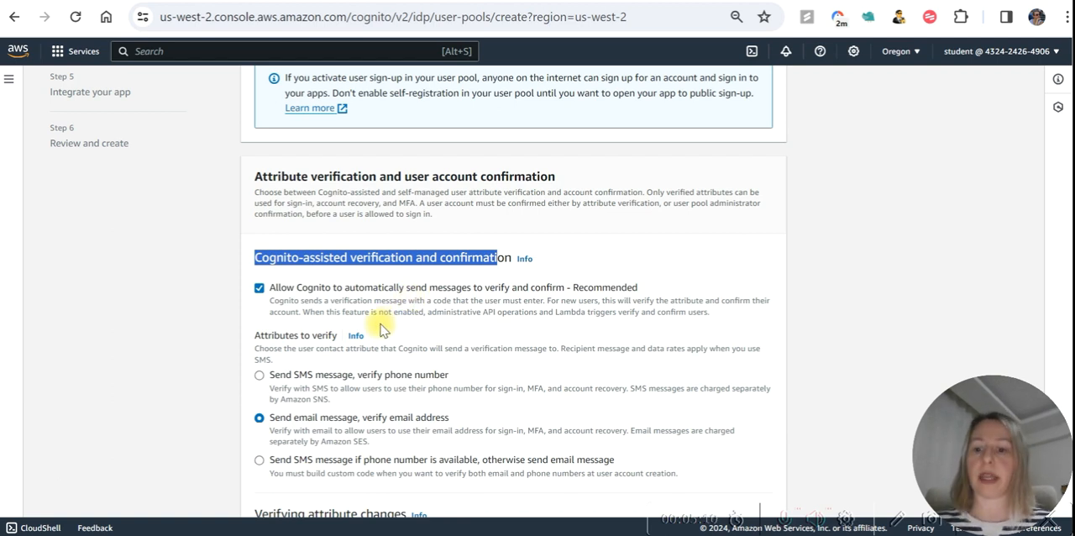
scroll(382, 323, down, 1)
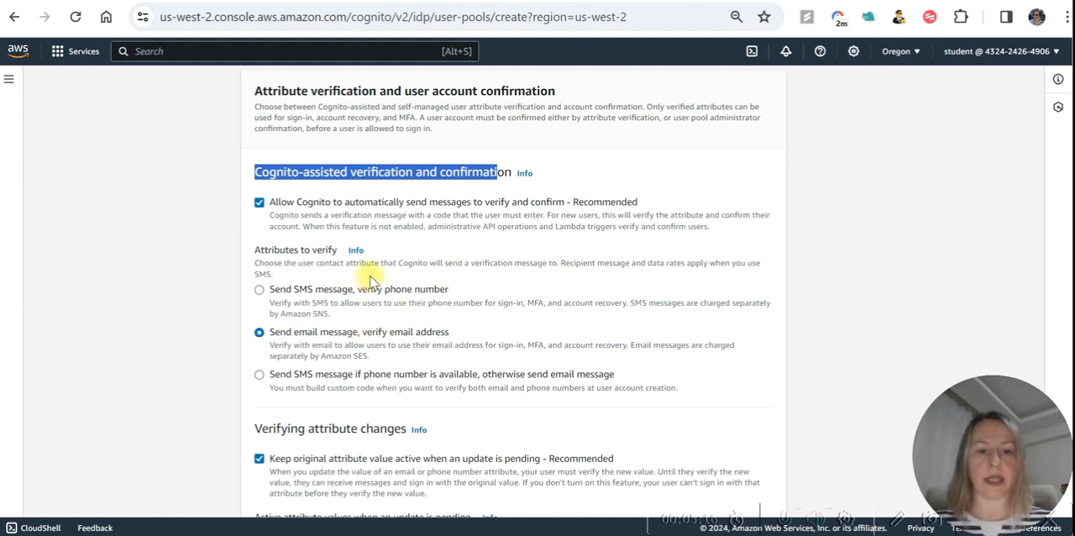
scroll(377, 312, down, 1)
scroll(380, 310, down, 1)
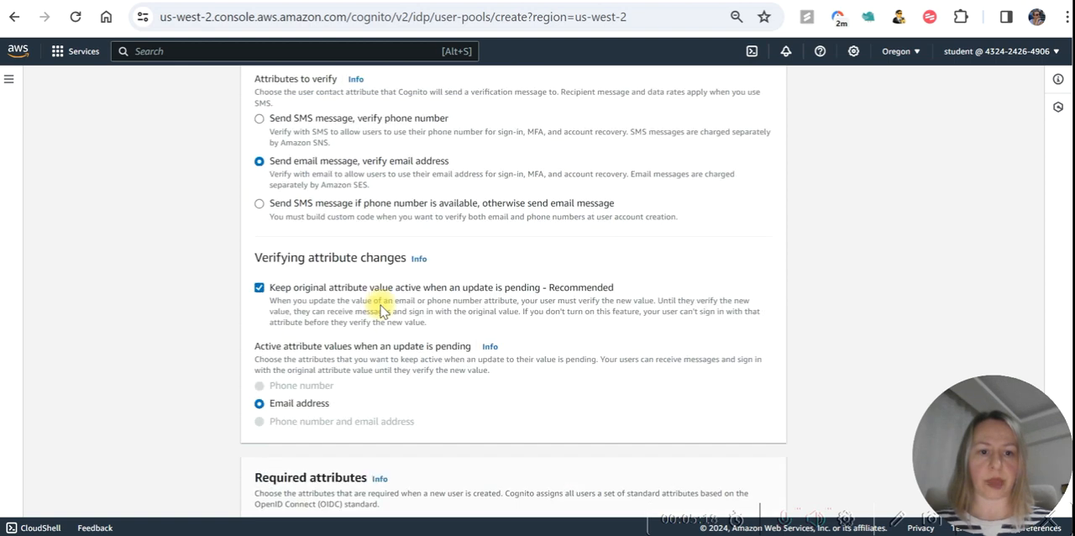
scroll(410, 267, down, 1)
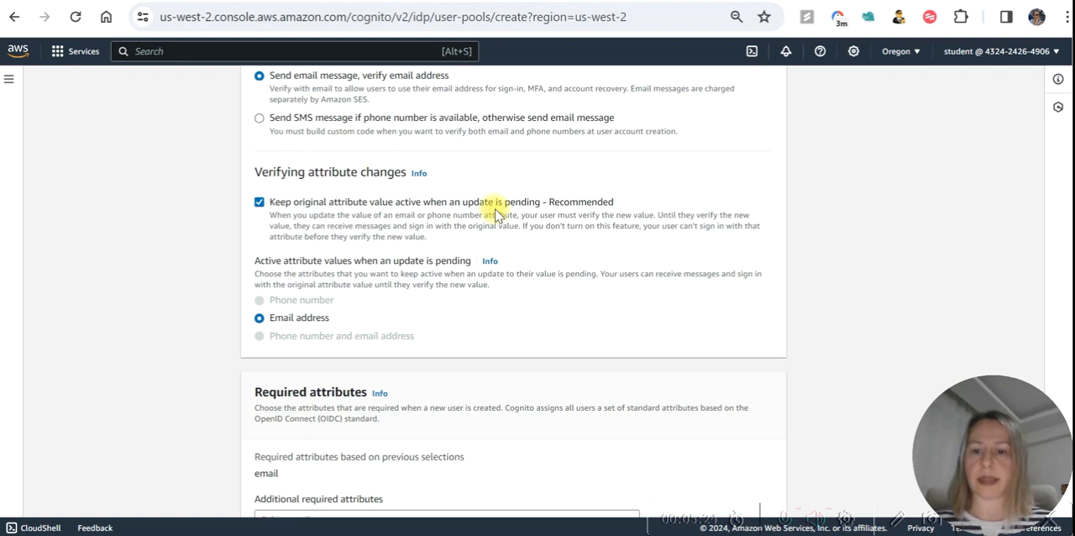
scroll(495, 214, down, 1)
scroll(275, 247, down, 2)
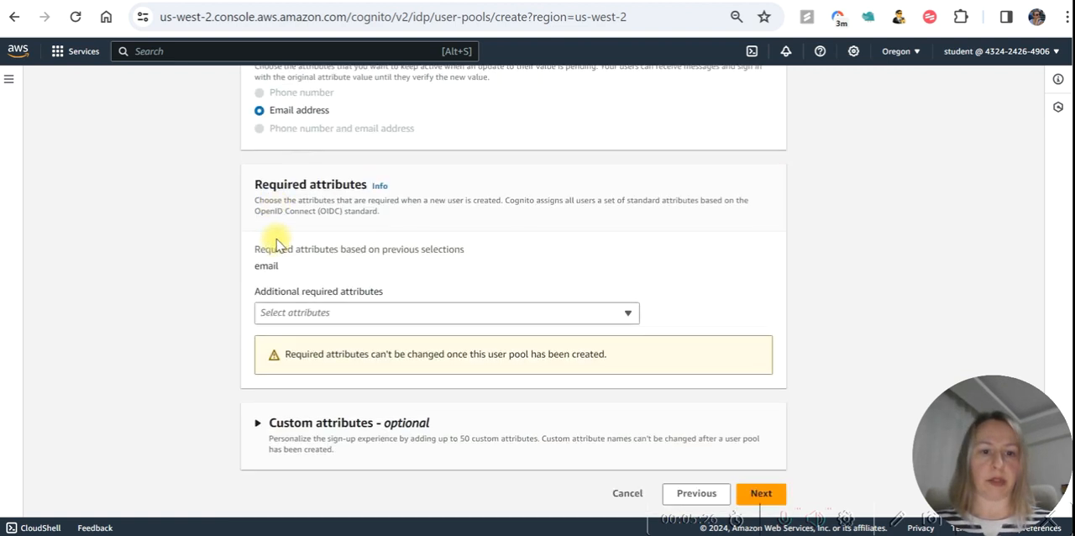
Look through the additional required attributes without selecting any and continue to message delivery with the default sign-up settings.
click(342, 312)
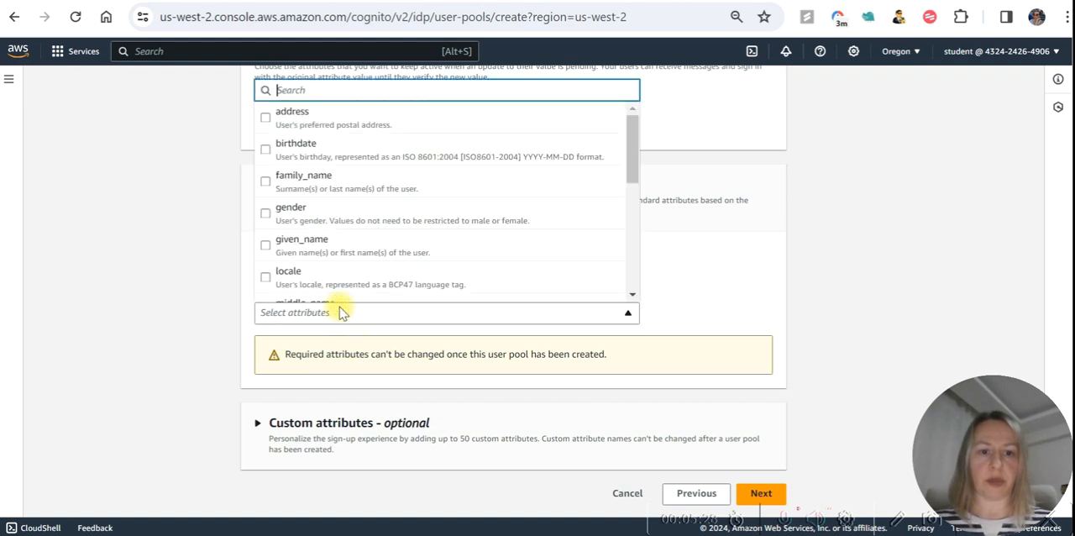
click(196, 247)
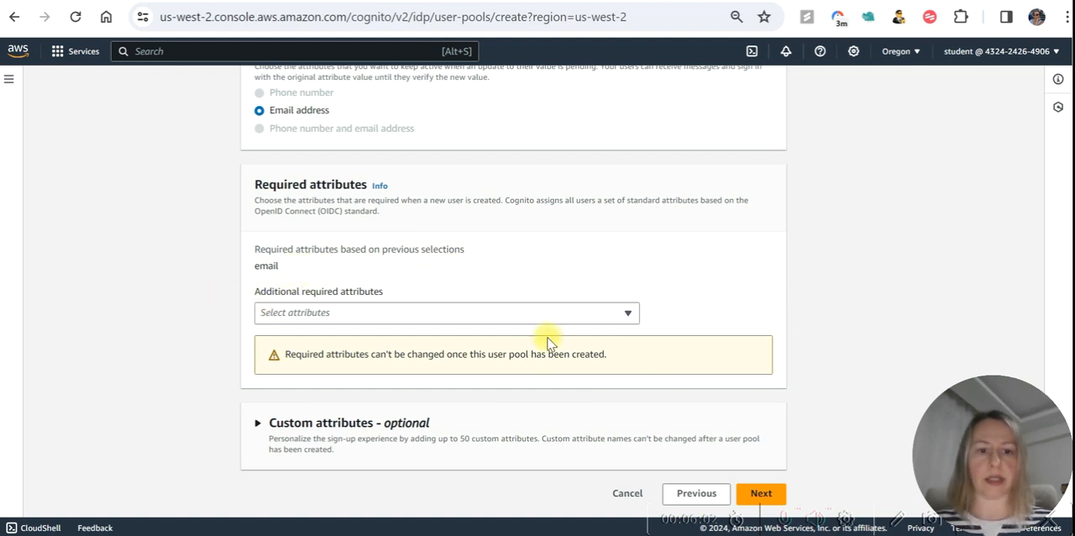
click(760, 494)
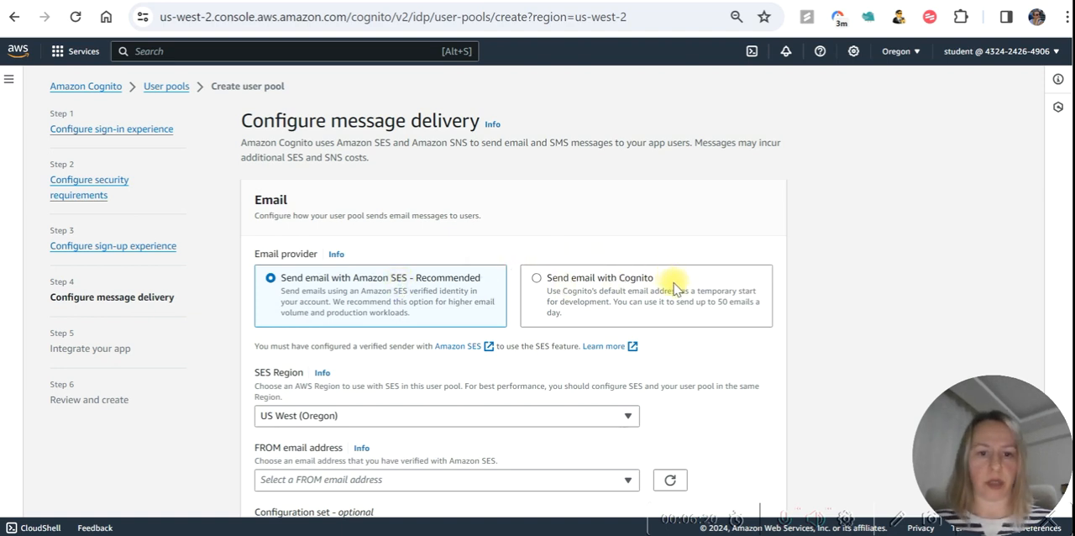
Set the email provider to "Send email with Cognito", keep the default sender address and continue to app integration.
click(538, 281)
scroll(773, 258, down, 1)
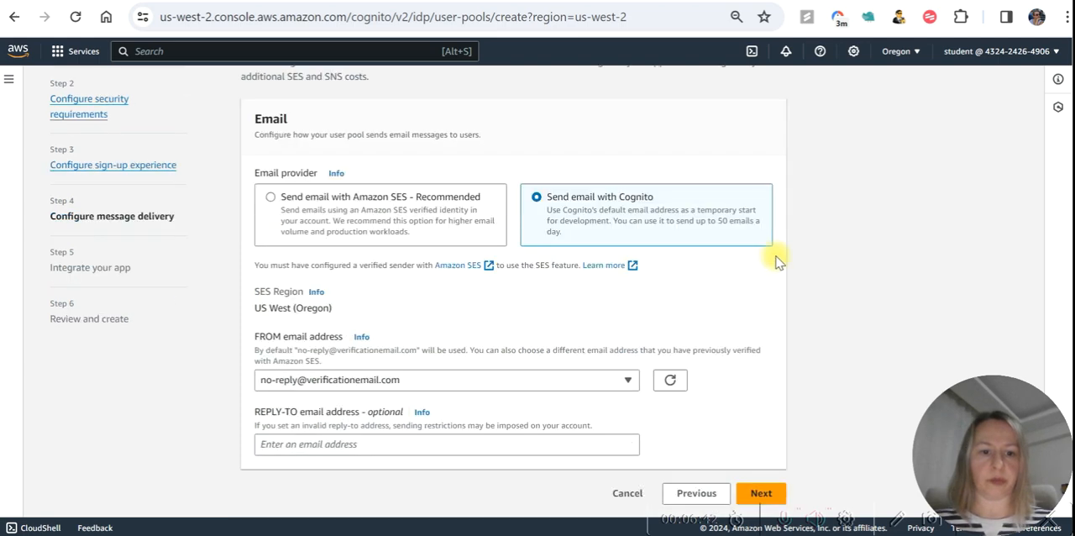
scroll(611, 312, up, 1)
scroll(635, 331, down, 1)
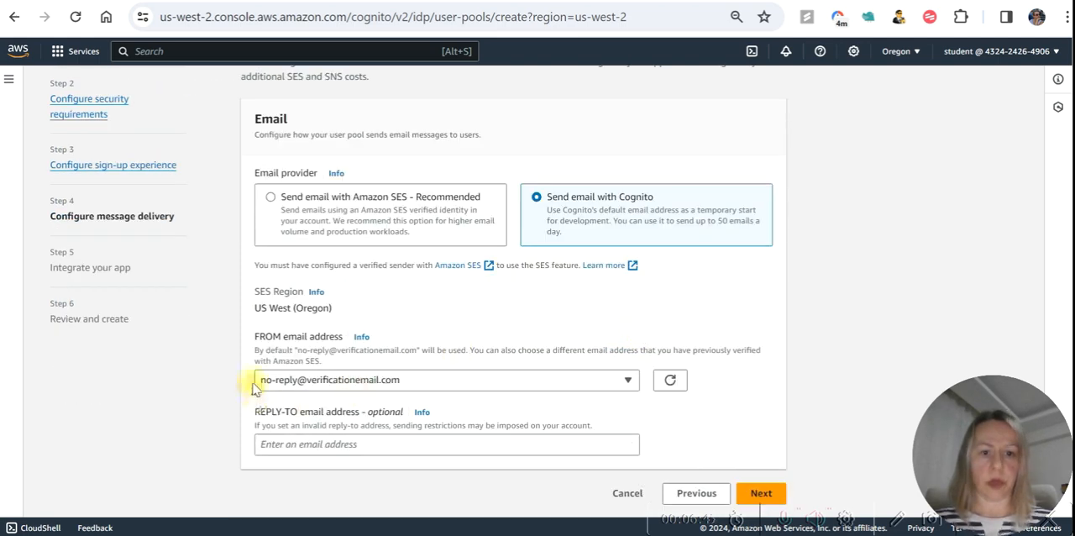
click(761, 493)
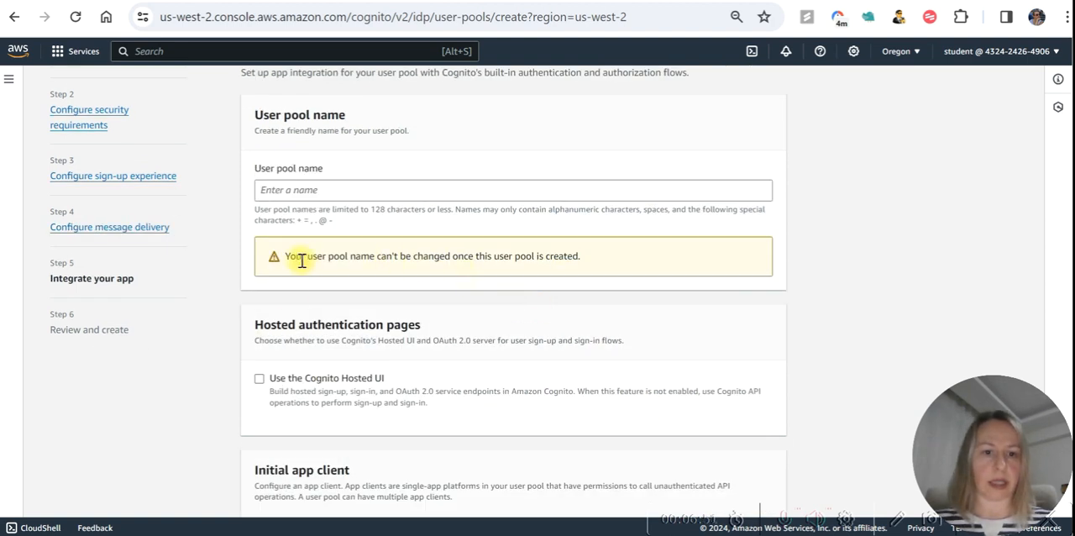
Name the user pool MyCustomers and leave the Cognito Hosted UI disabled.
click(336, 189)
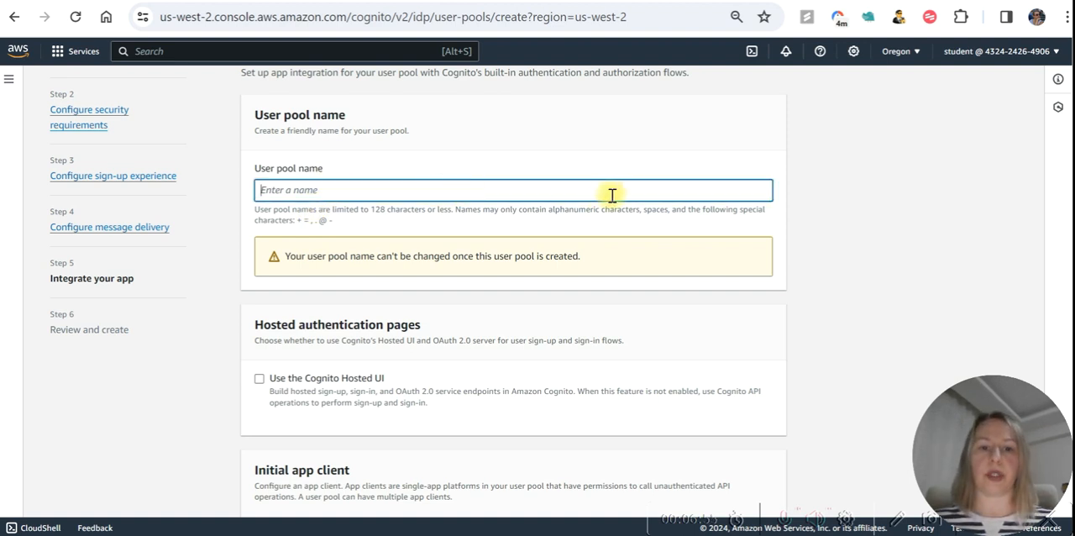
text(MyCustomers)
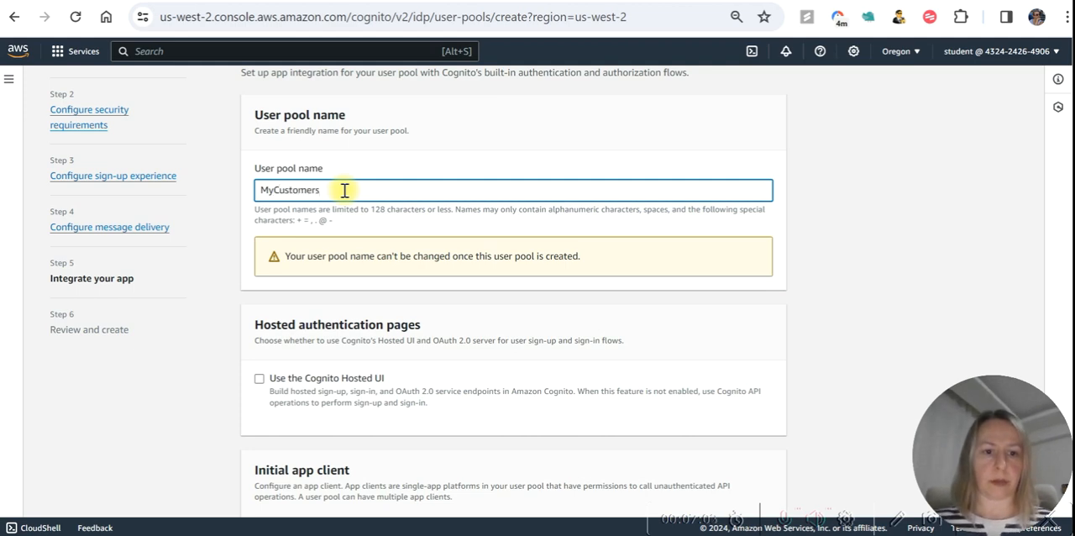
scroll(344, 191, down, 3)
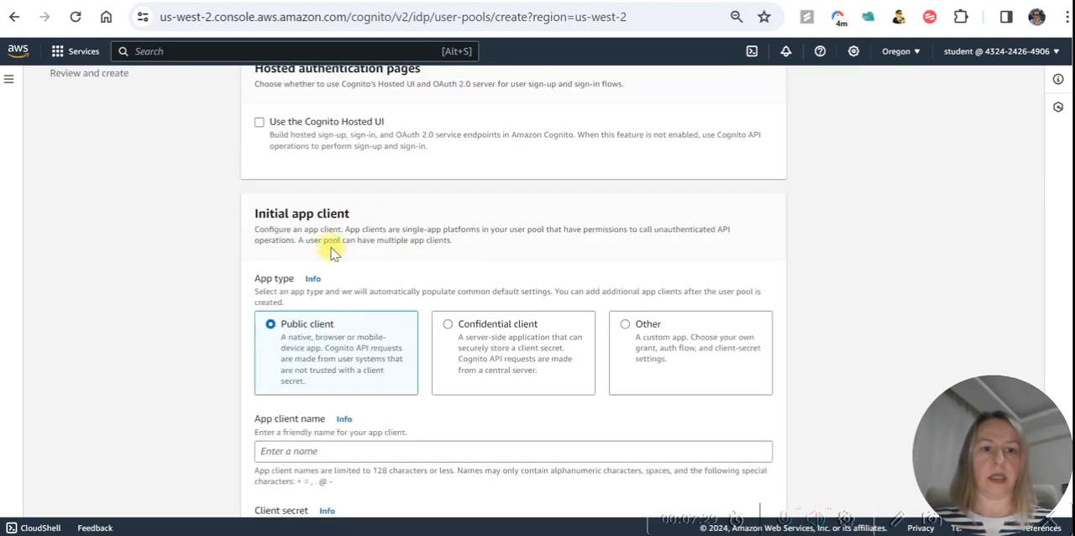
Keep the Public client app type without a client secret, name the app client TestAuthApp and continue to the review.
scroll(333, 213, down, 2)
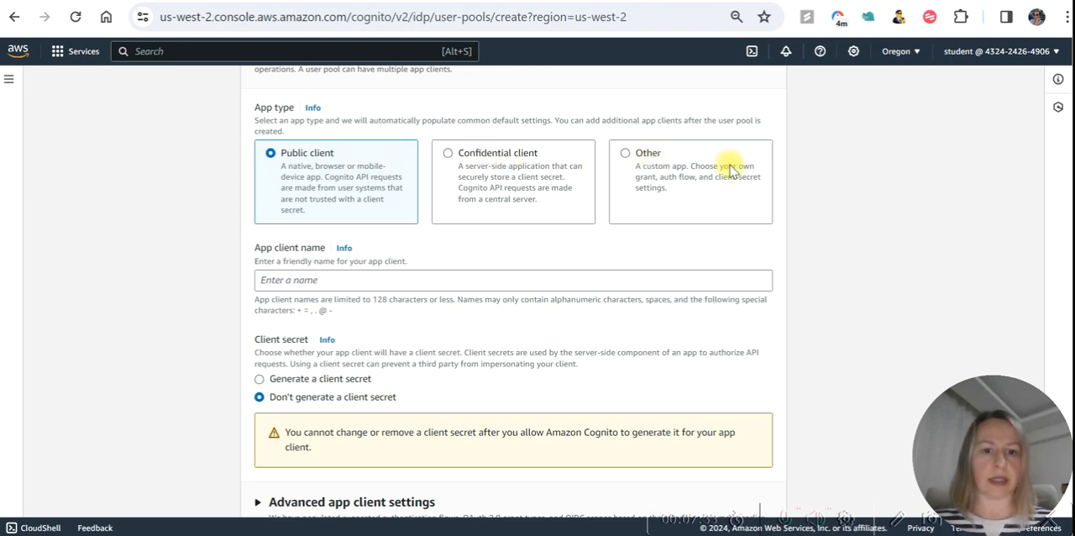
click(340, 279)
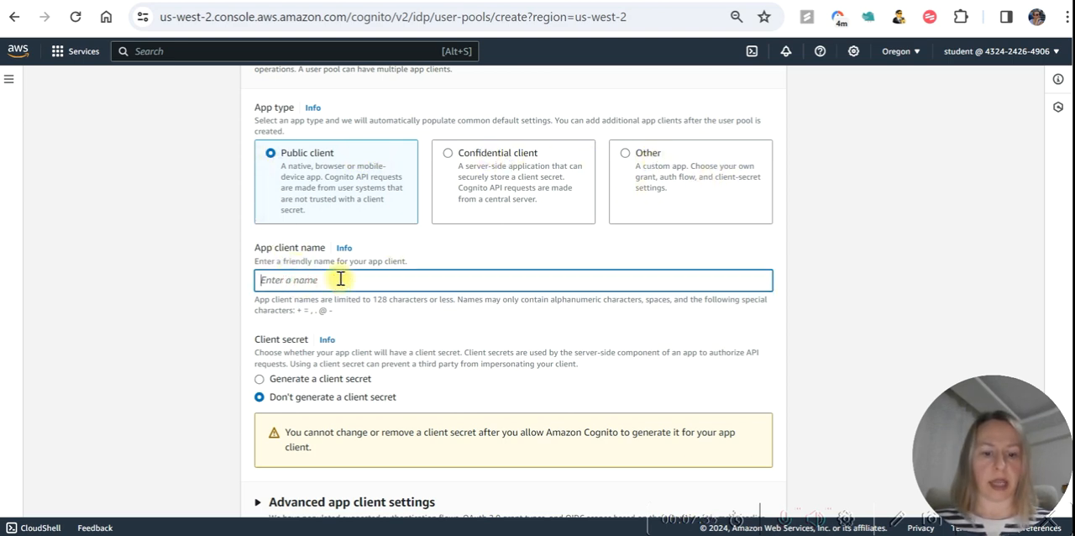
text(TestAuthApp)
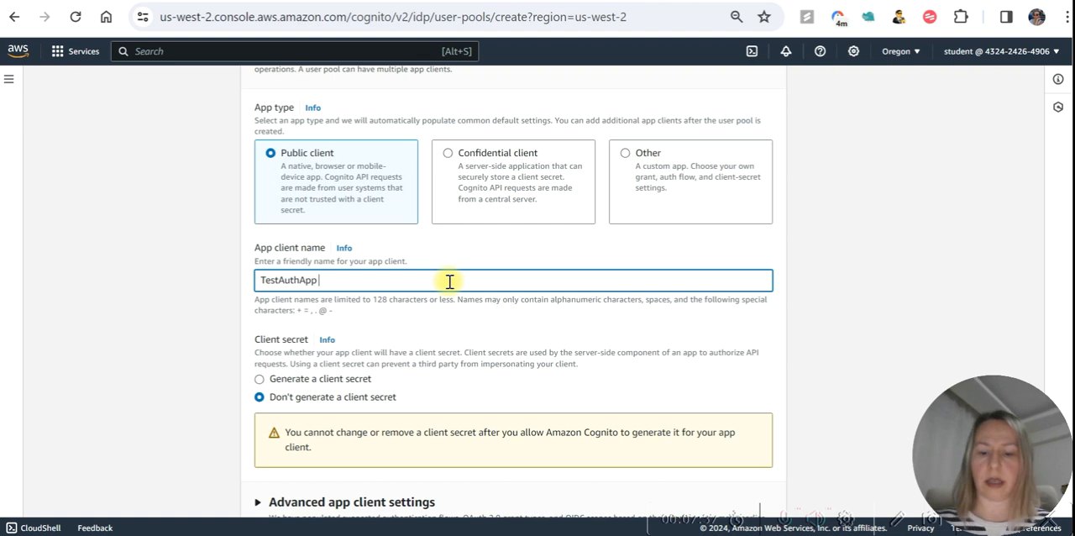
scroll(448, 281, down, 1)
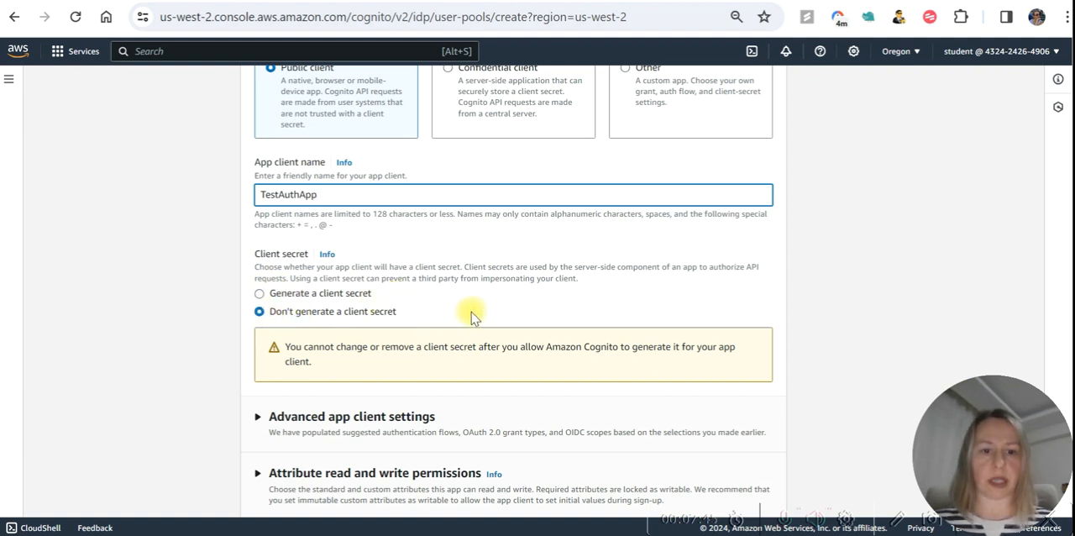
scroll(470, 316, down, 2)
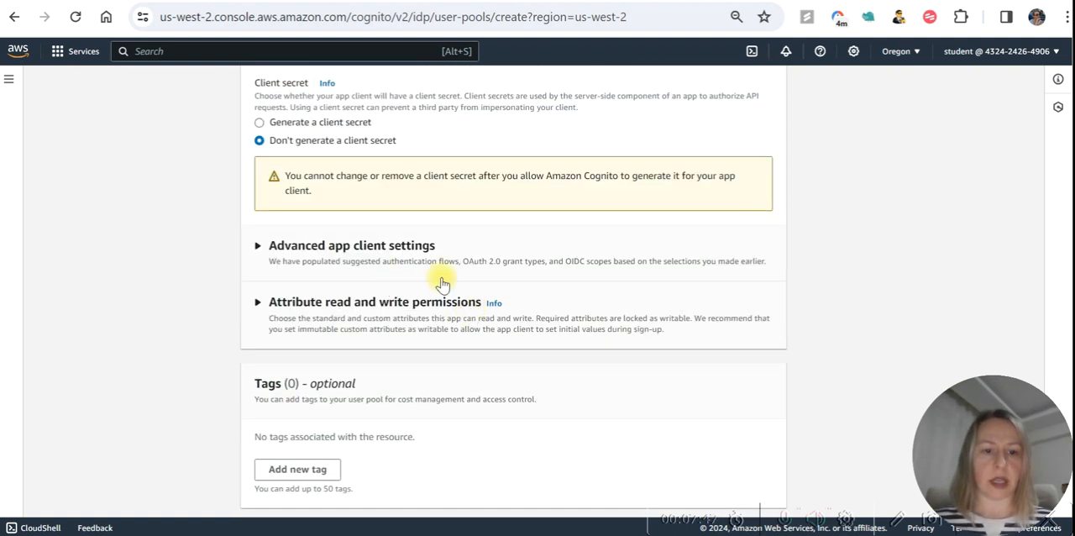
scroll(440, 281, down, 1)
click(761, 493)
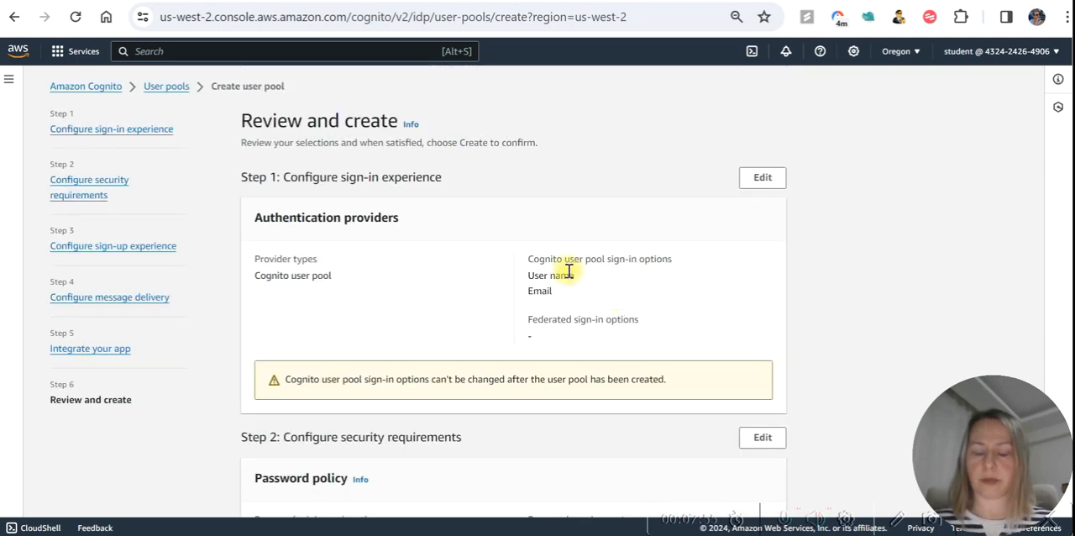
Review the sign-in, security and app client settings and create the user pool.
scroll(516, 224, down, 2)
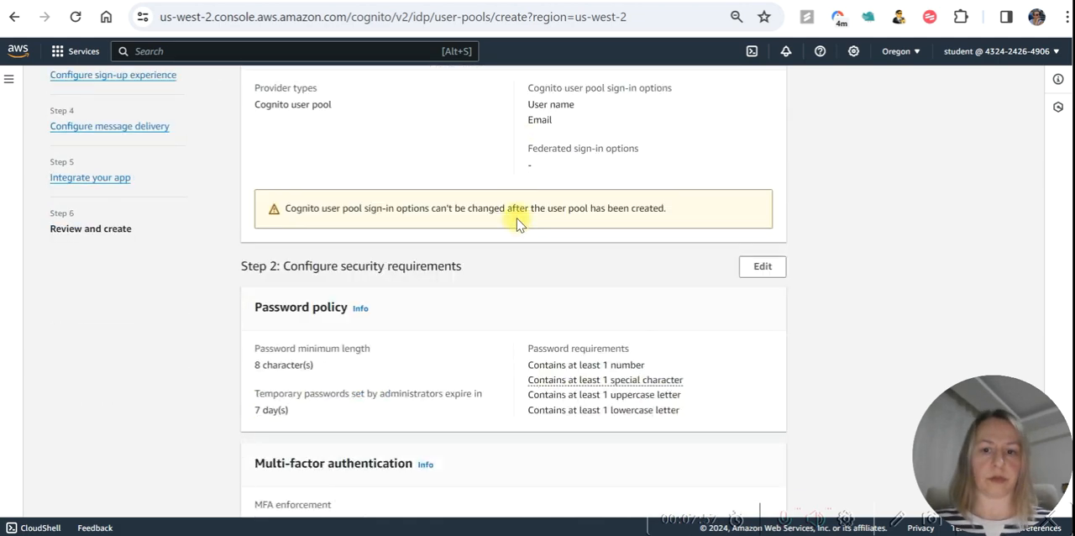
scroll(517, 223, up, 1)
scroll(516, 223, up, 1)
scroll(508, 195, down, 10)
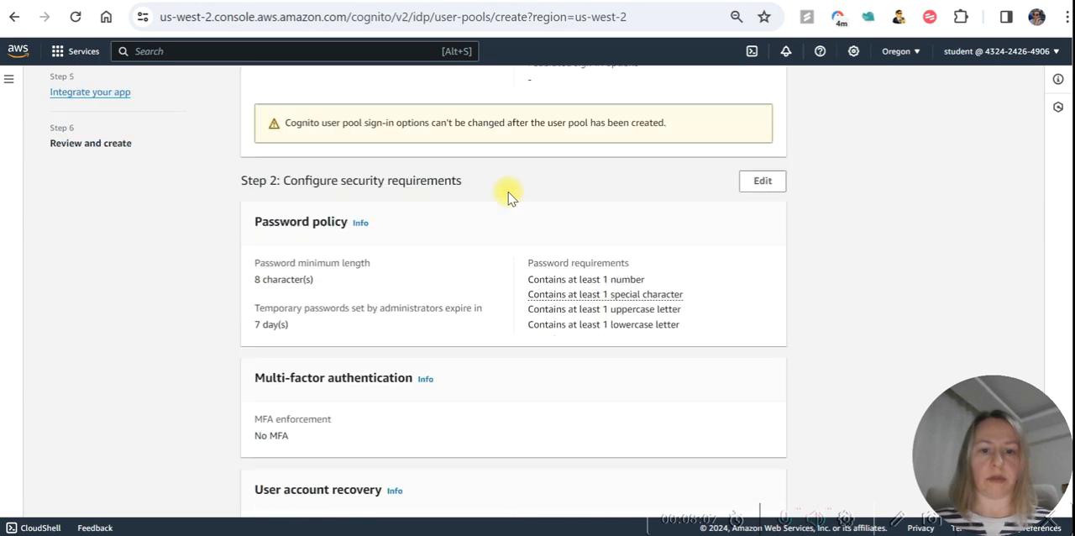
scroll(508, 196, down, 20)
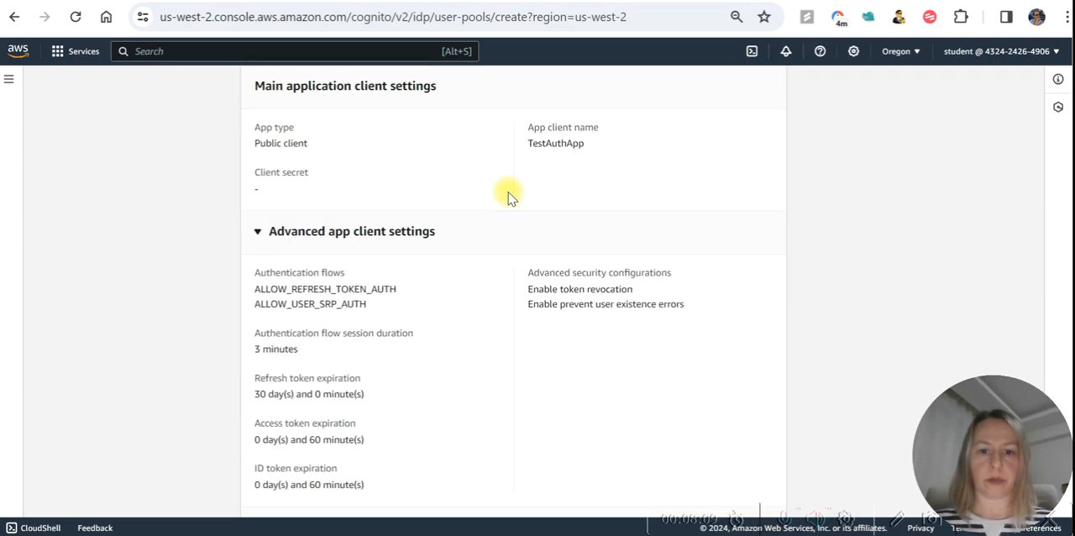
scroll(508, 196, down, 1)
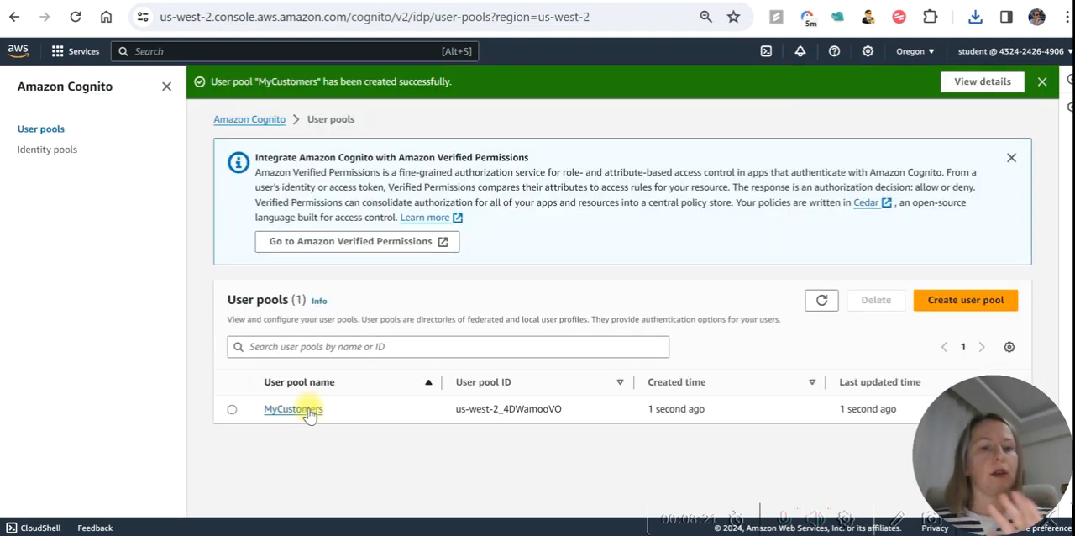
Open the MyCustomers user pool and begin a new user import job.
click(301, 408)
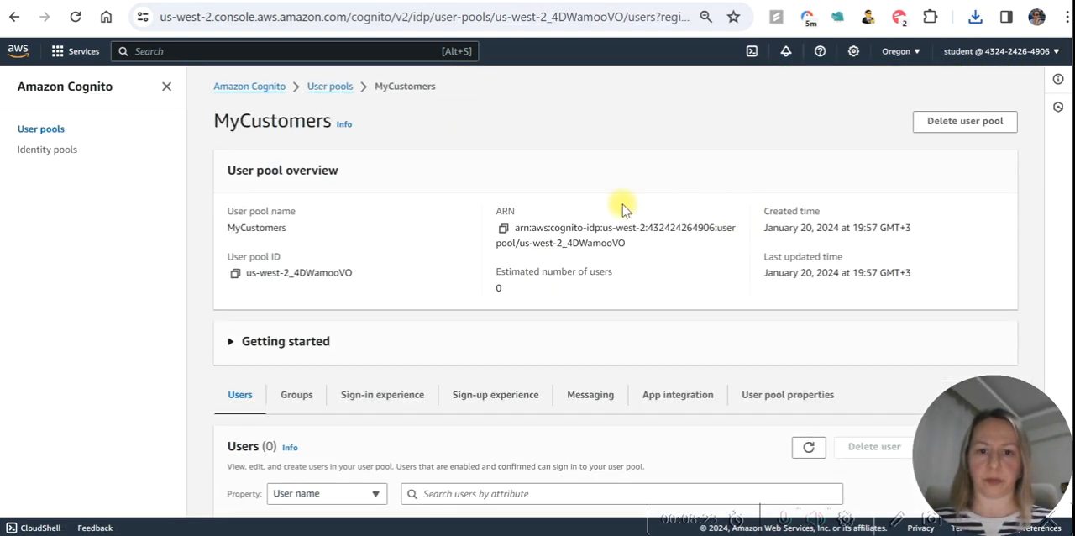
scroll(536, 202, down, 1)
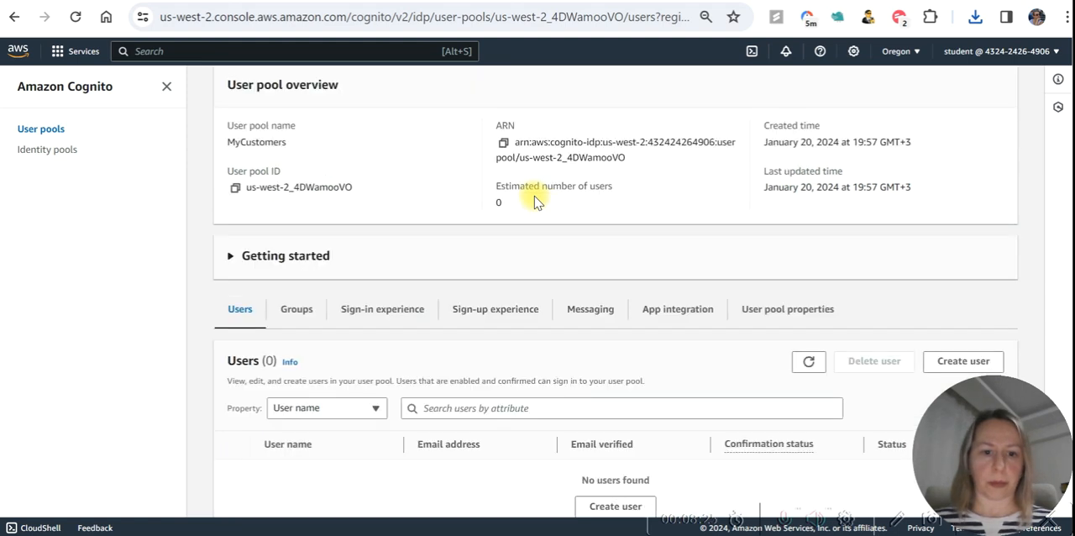
scroll(535, 201, down, 3)
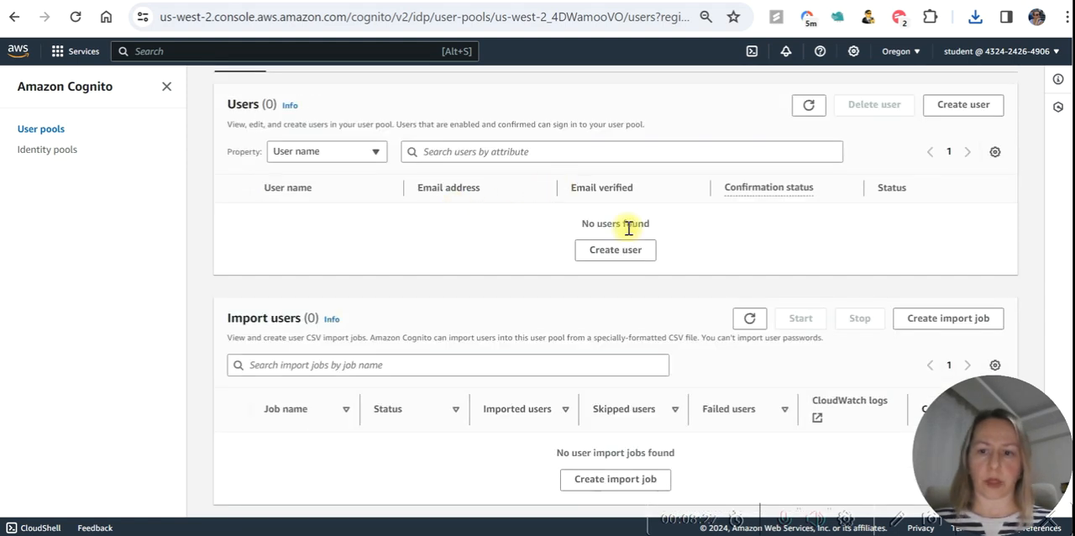
click(962, 326)
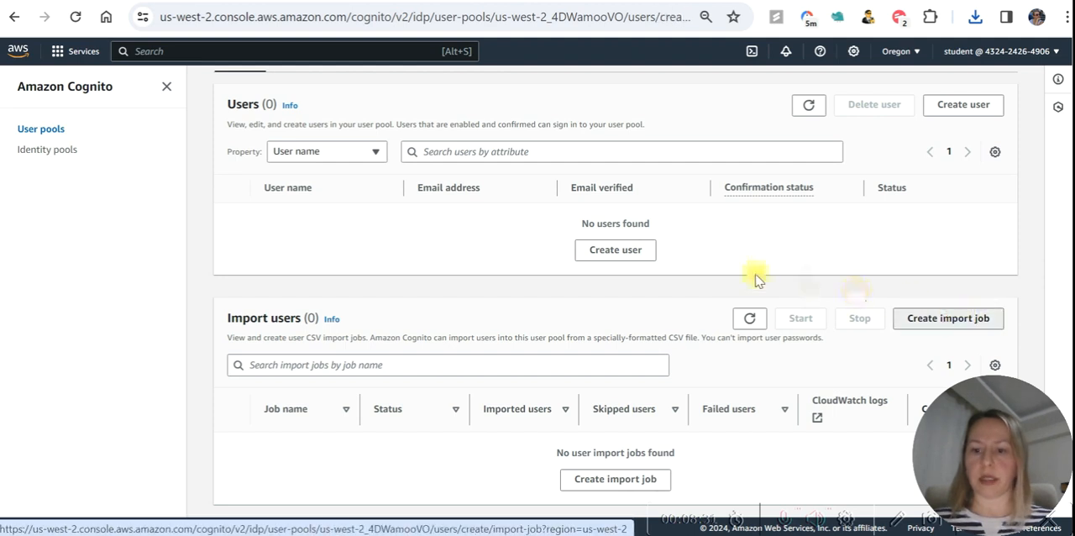
Name the import job MyCust and assign it the existing IAM role Cognito-UserImport-Role.
scroll(126, 226, down, 1)
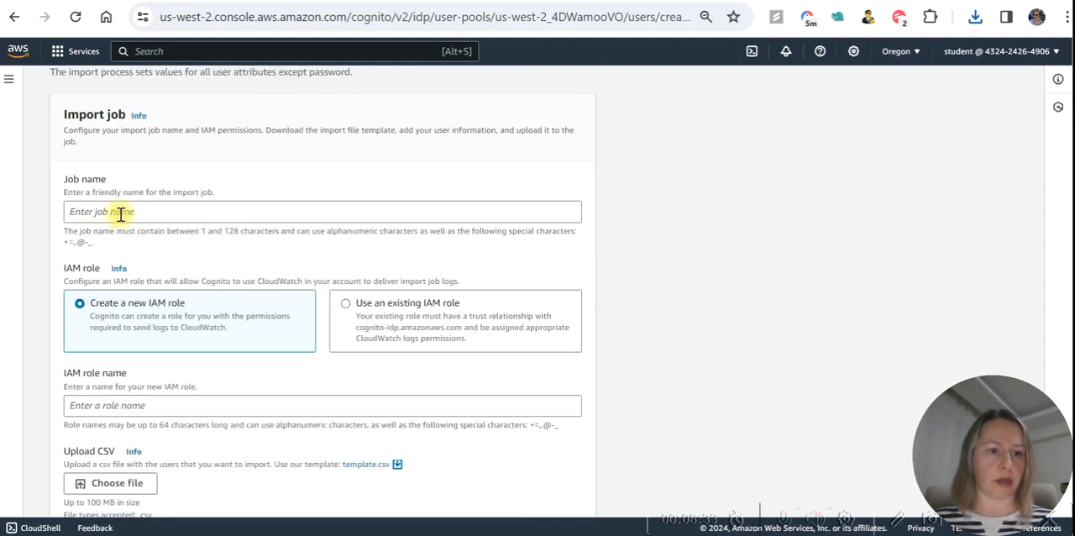
click(121, 214)
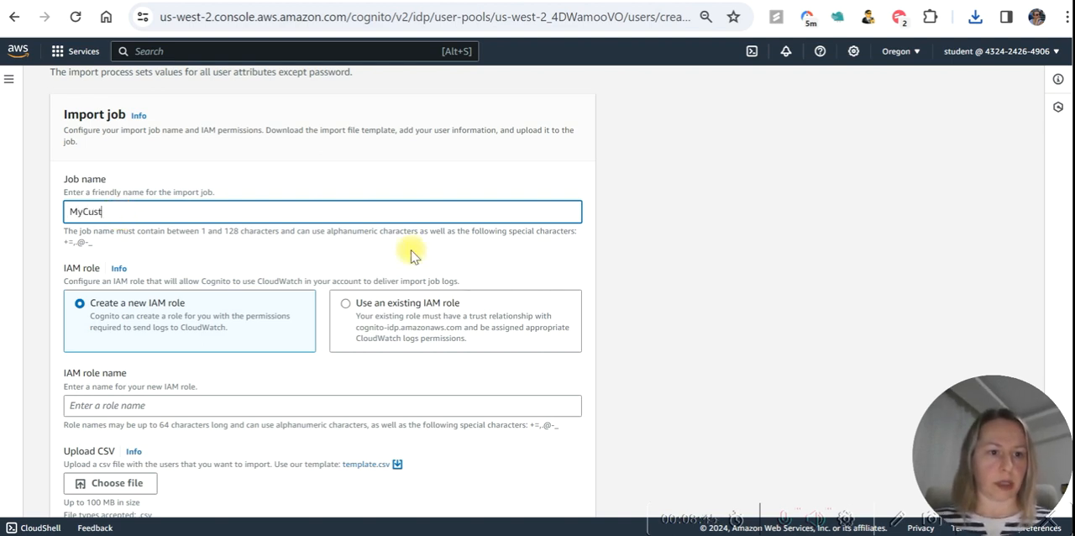
scroll(390, 254, down, 2)
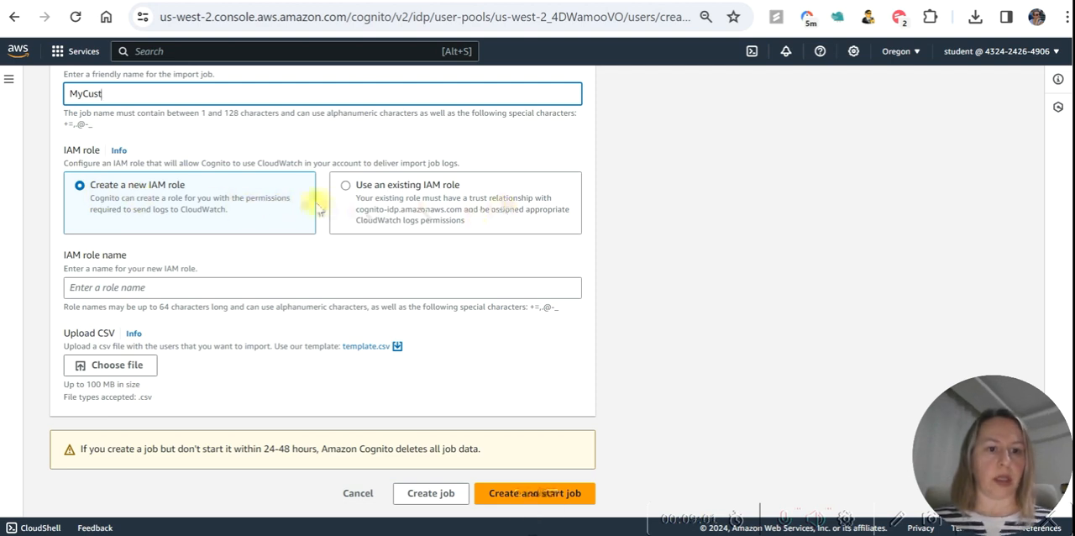
click(346, 187)
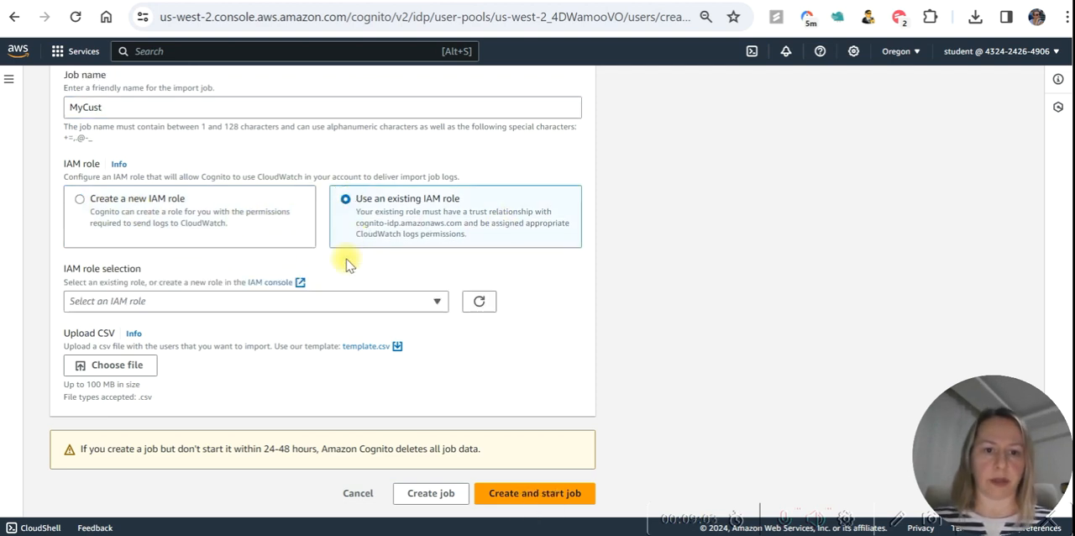
click(302, 301)
click(168, 343)
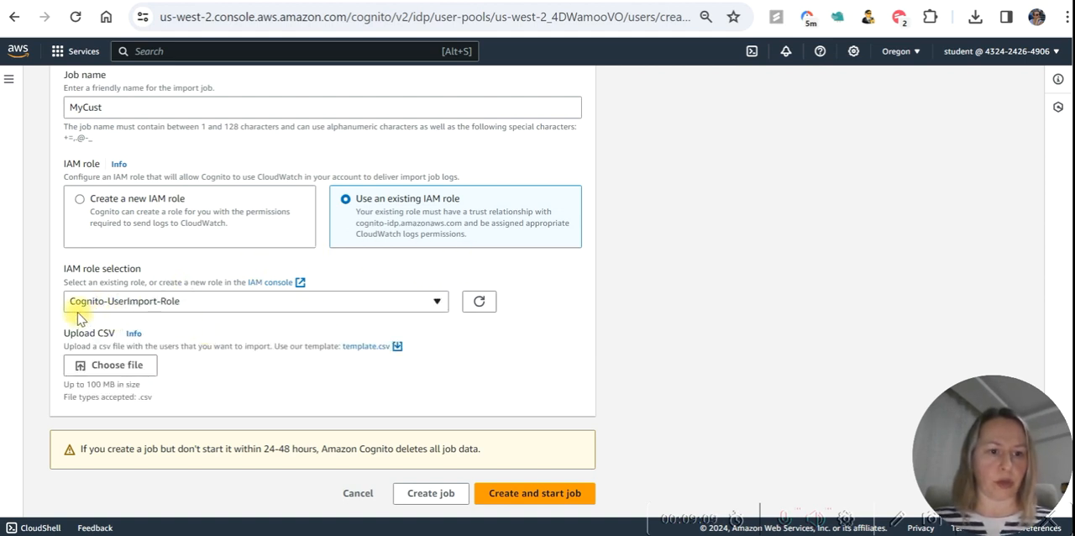
Upload MyCusts (1).csv as the user file and create and start the import job.
click(126, 366)
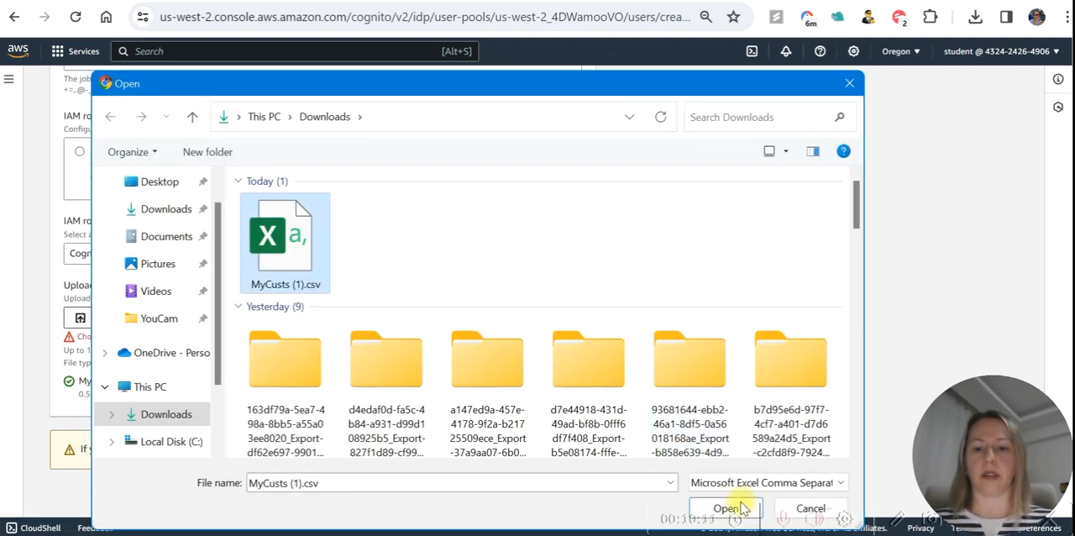
click(742, 507)
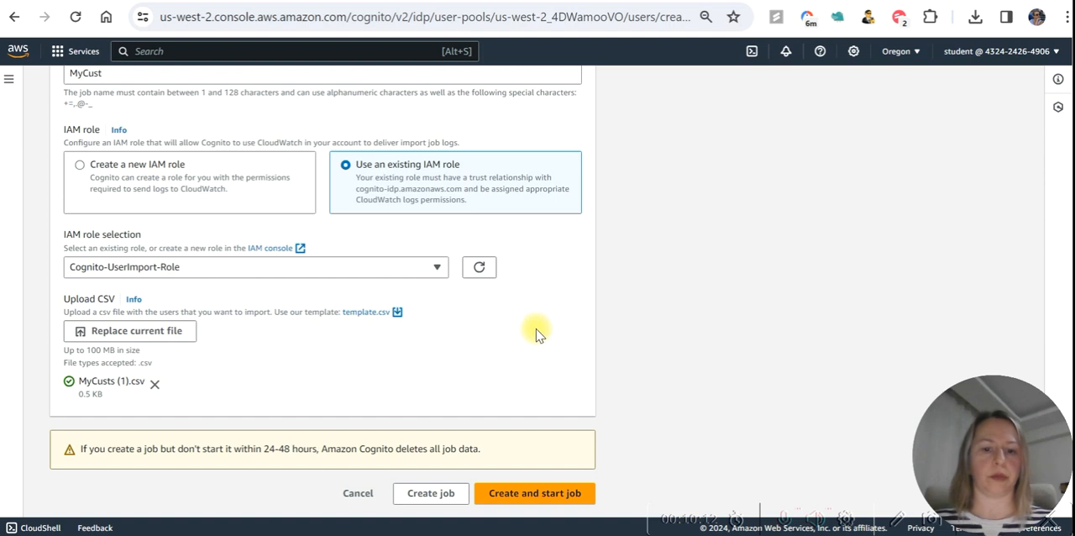
click(535, 494)
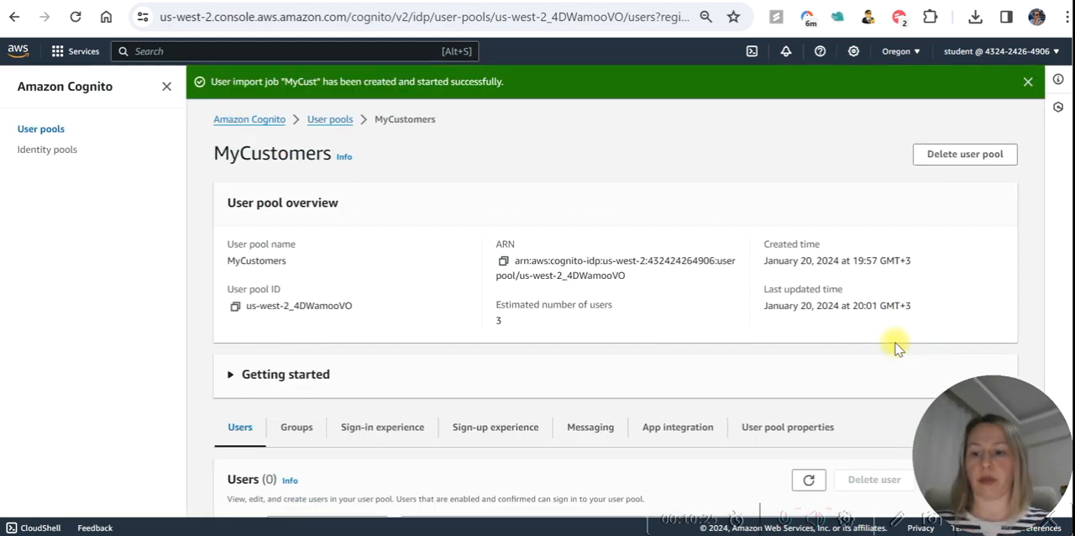
Return to the user pools list and reopen MyCustomers to check its users.
click(324, 121)
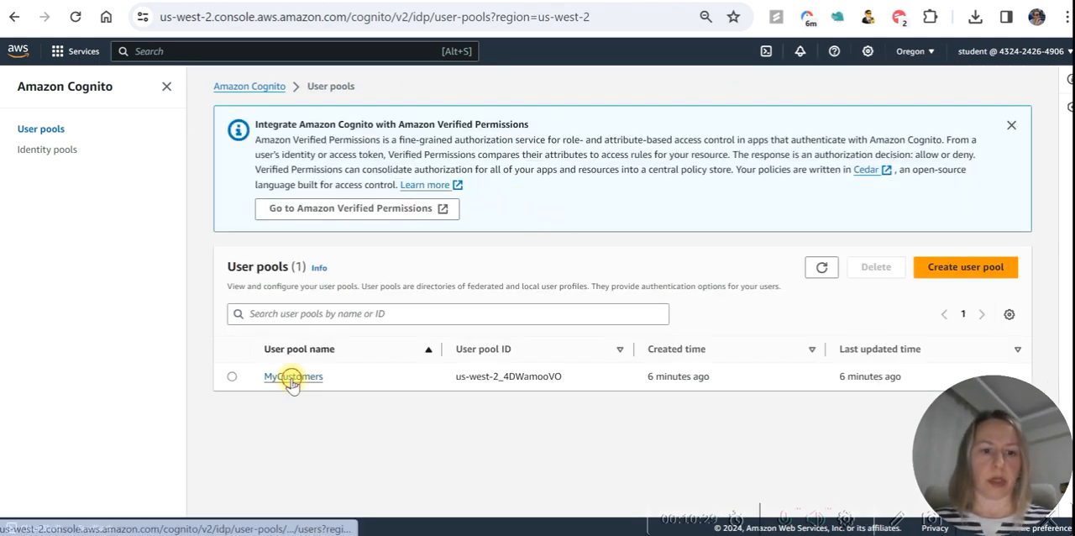
click(290, 376)
scroll(570, 336, down, 2)
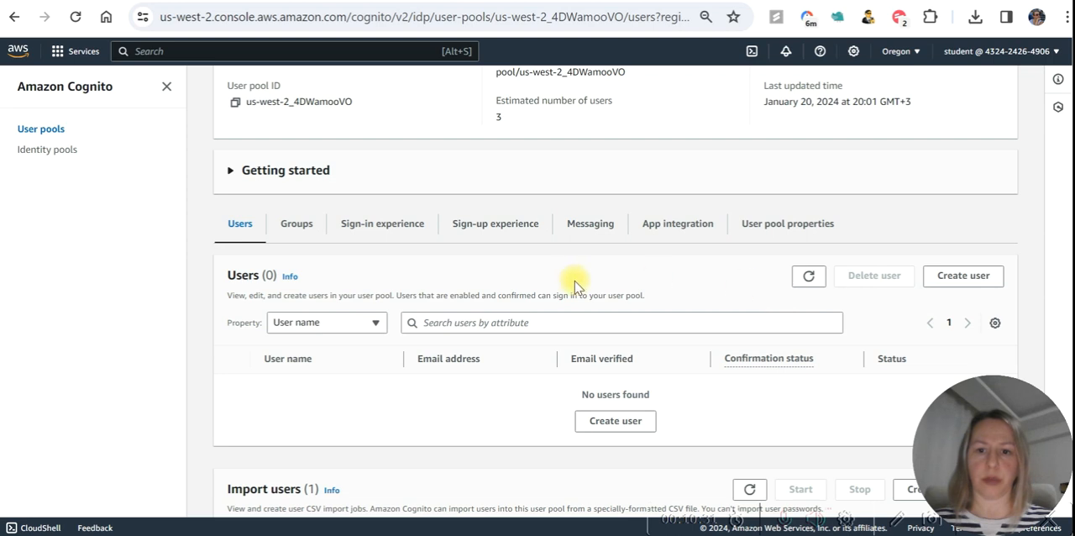
Create a user without an invitation, entering the user name and email address and choosing a generated temporary password.
click(964, 276)
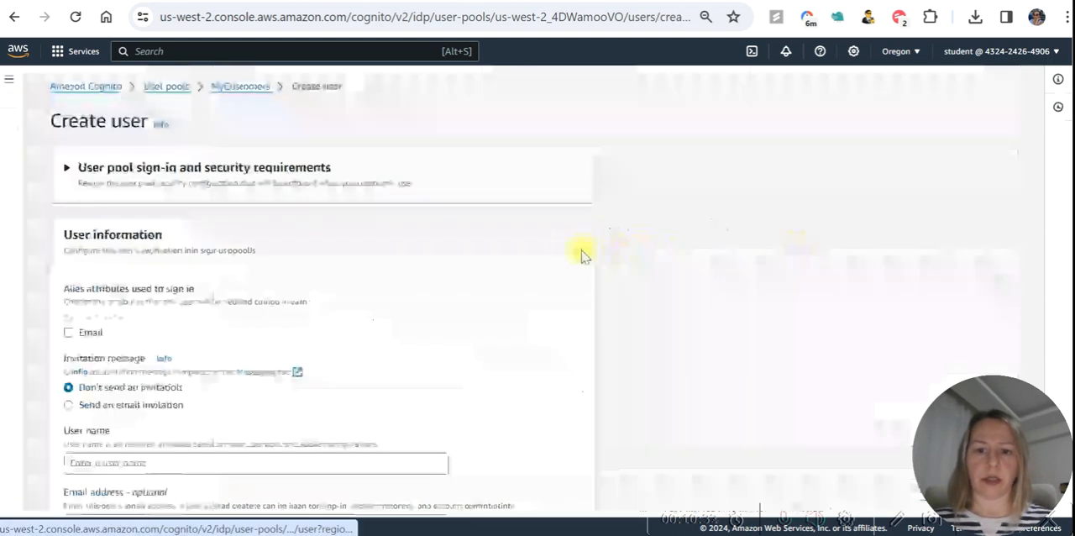
scroll(576, 253, down, 1)
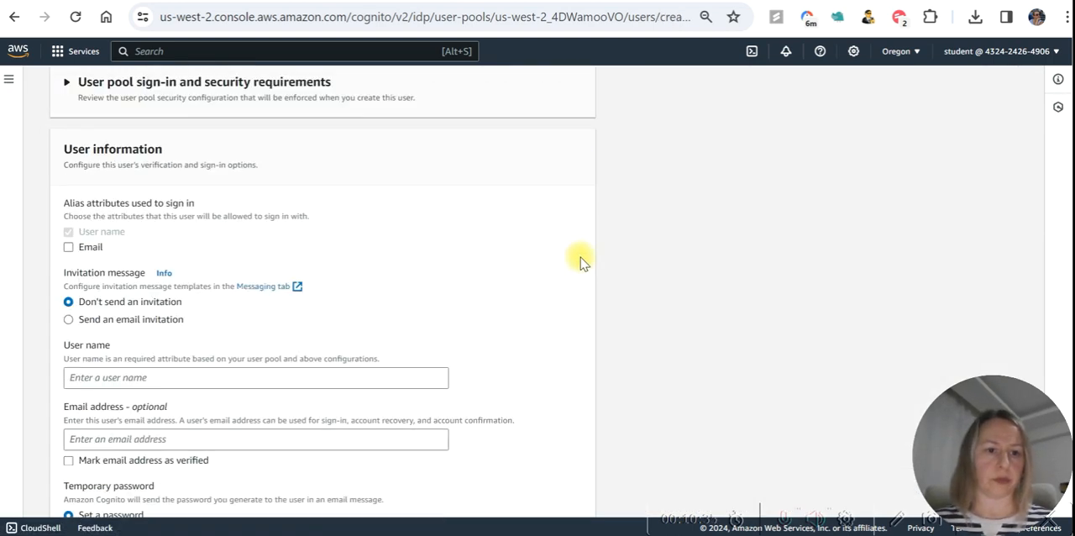
scroll(477, 278, down, 1)
click(201, 289)
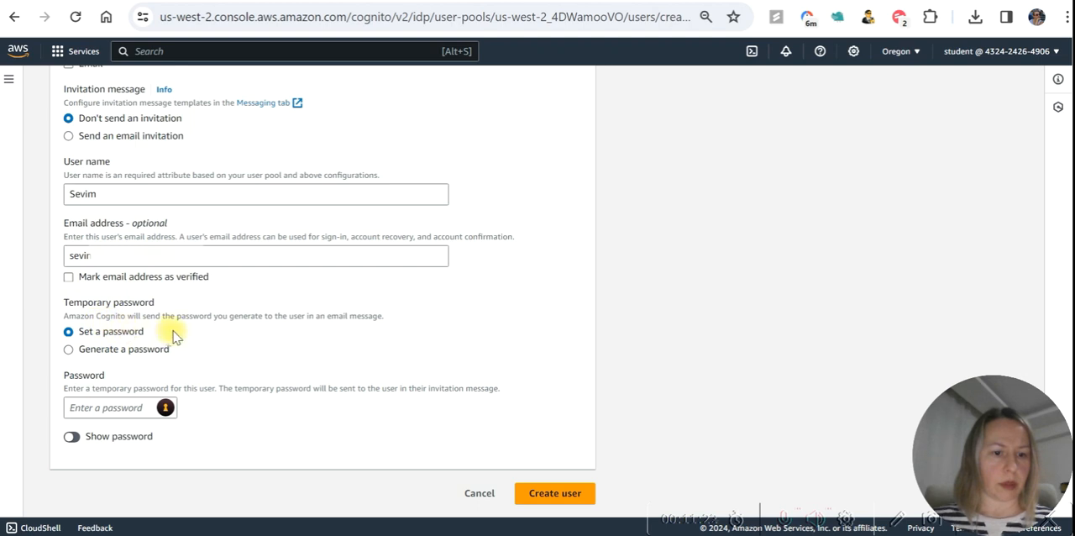
click(69, 348)
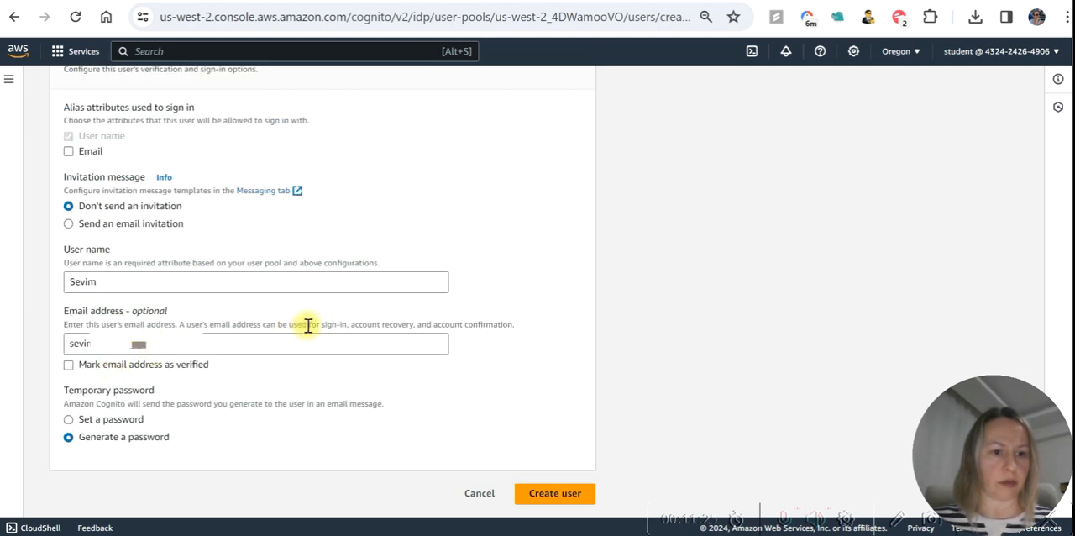
click(559, 495)
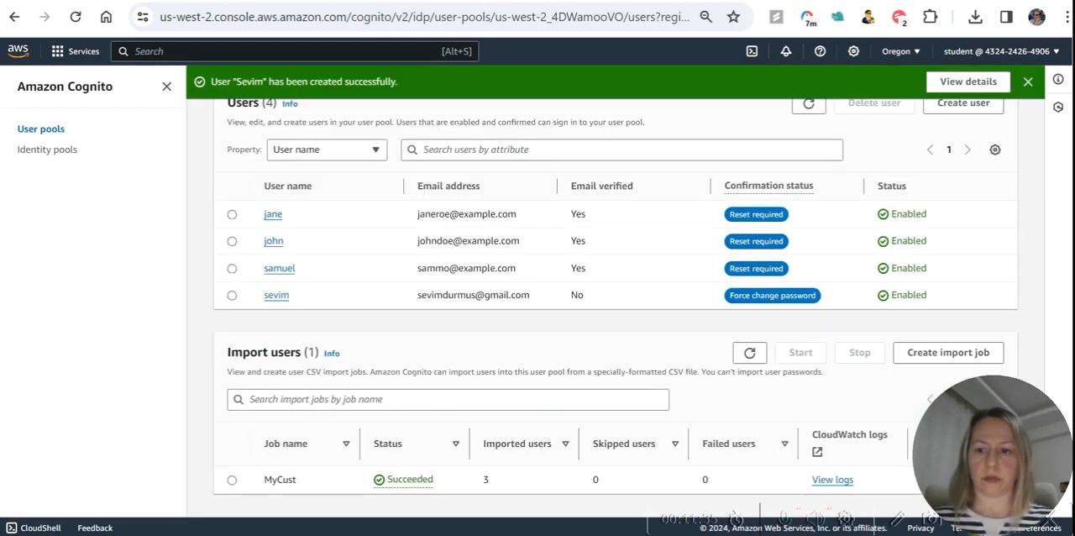
Try to create another user with an email invitation, entering the user name and email address and choosing a generated temporary password.
scroll(806, 342, up, 1)
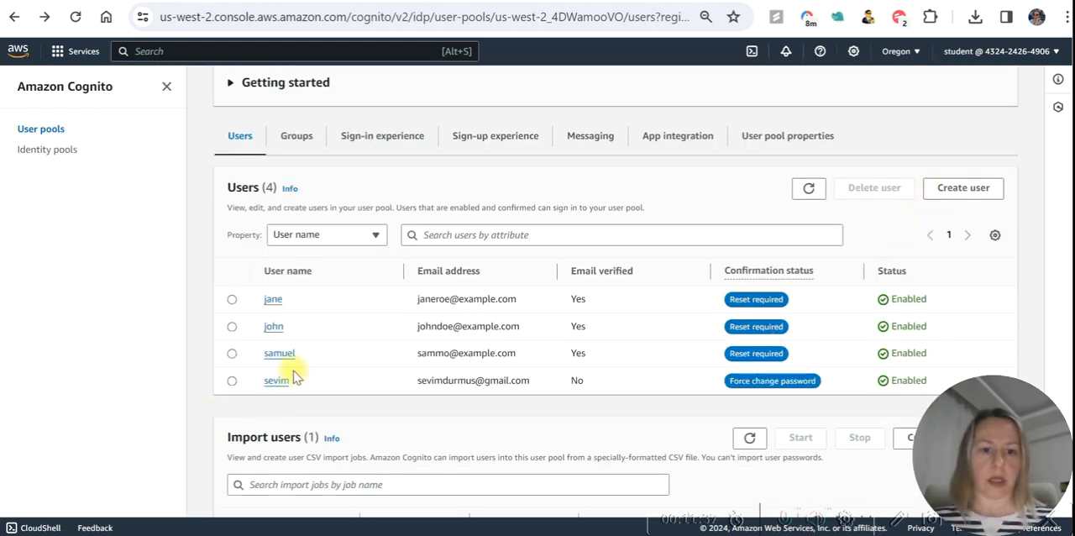
click(972, 190)
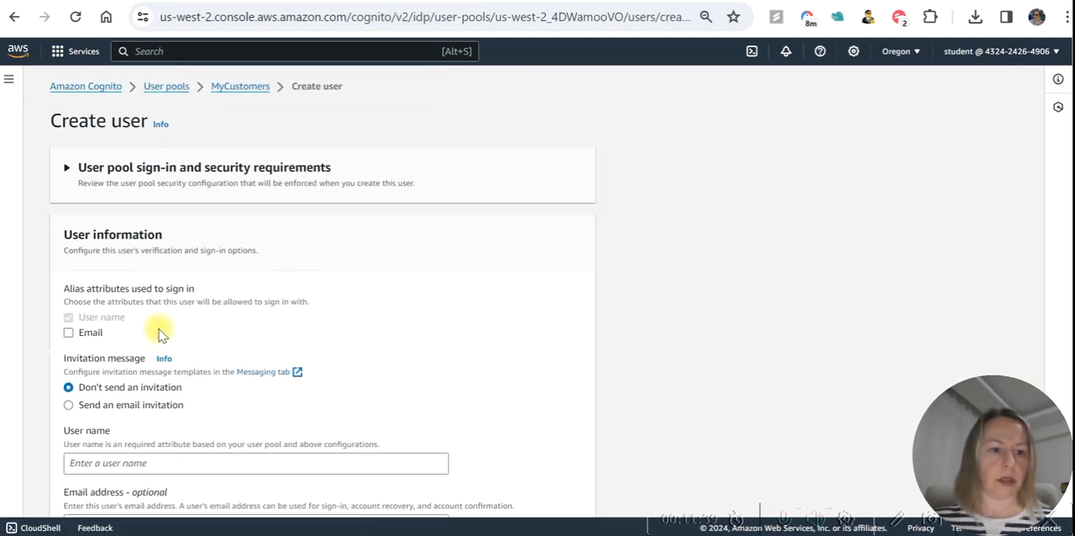
scroll(161, 333, down, 1)
click(68, 319)
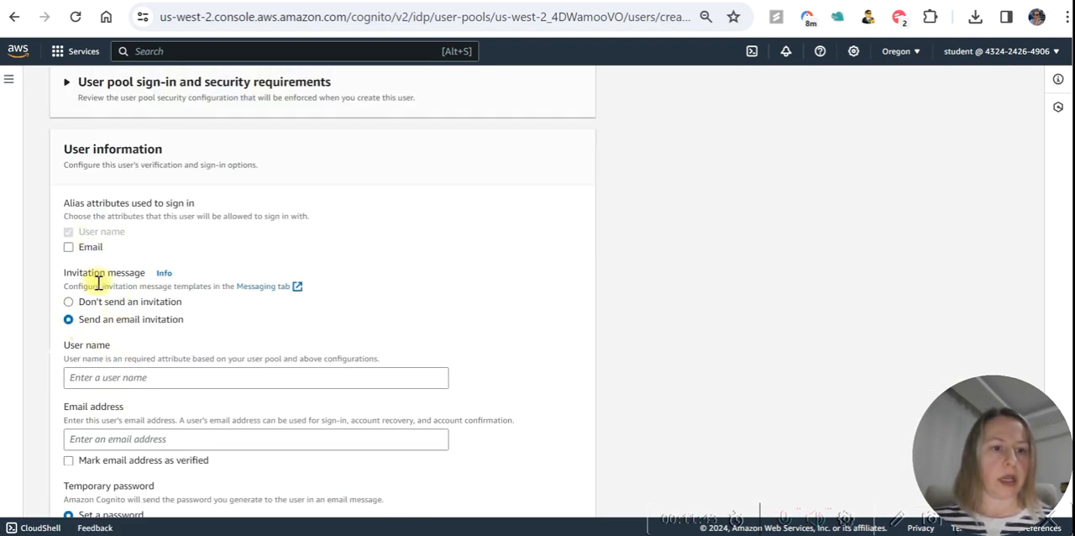
scroll(160, 344, down, 1)
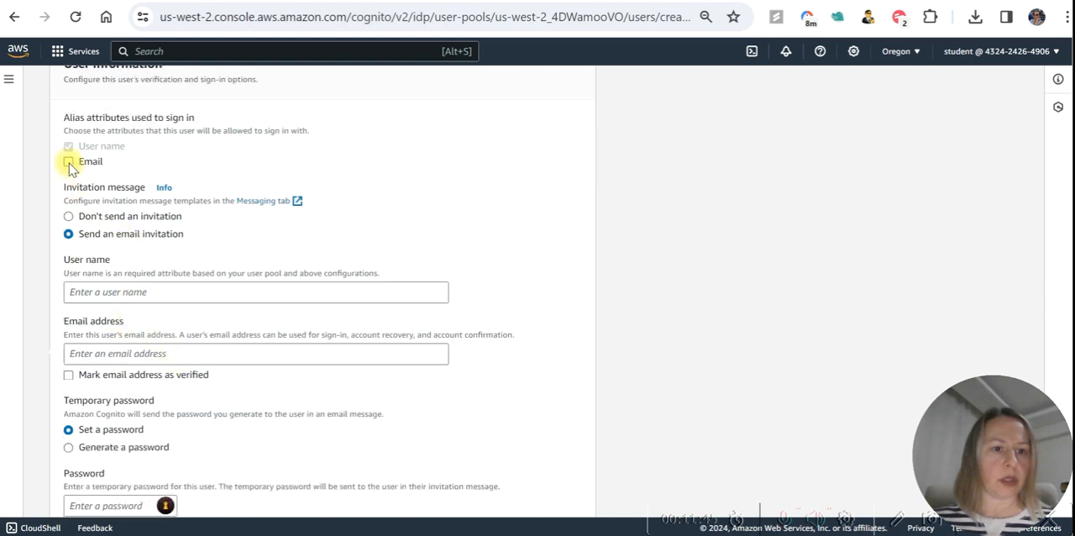
click(99, 292)
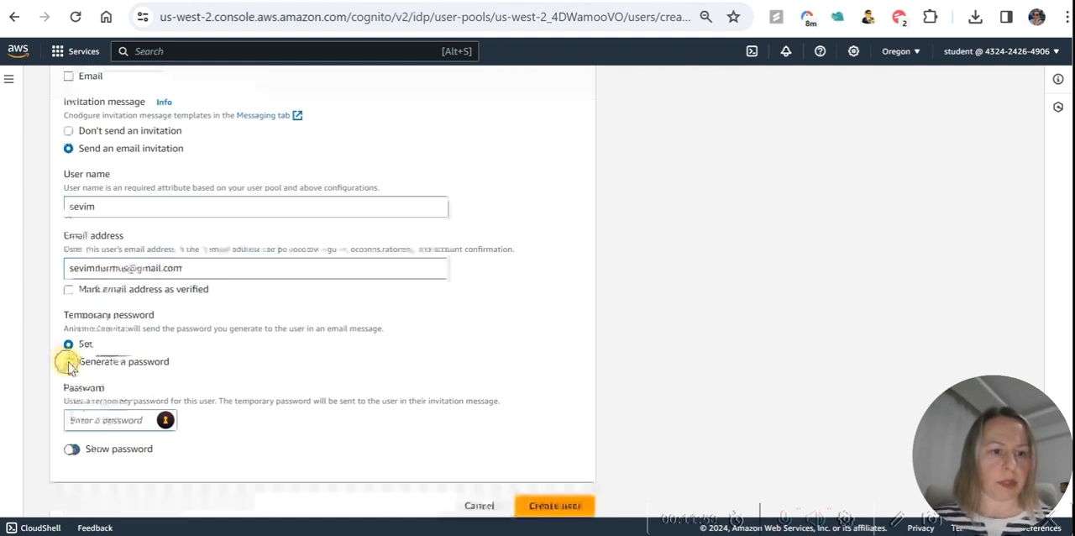
click(68, 361)
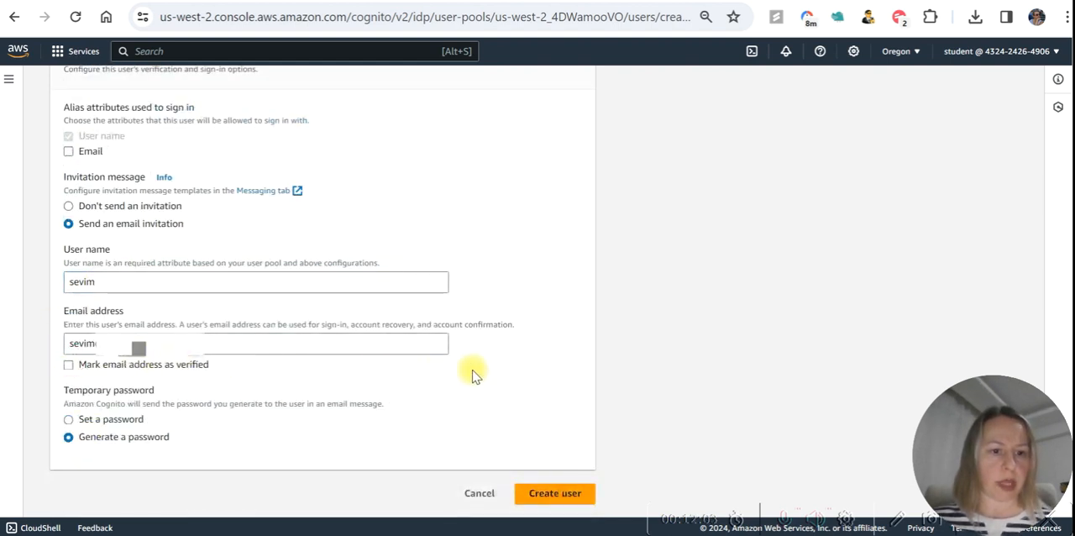
click(554, 495)
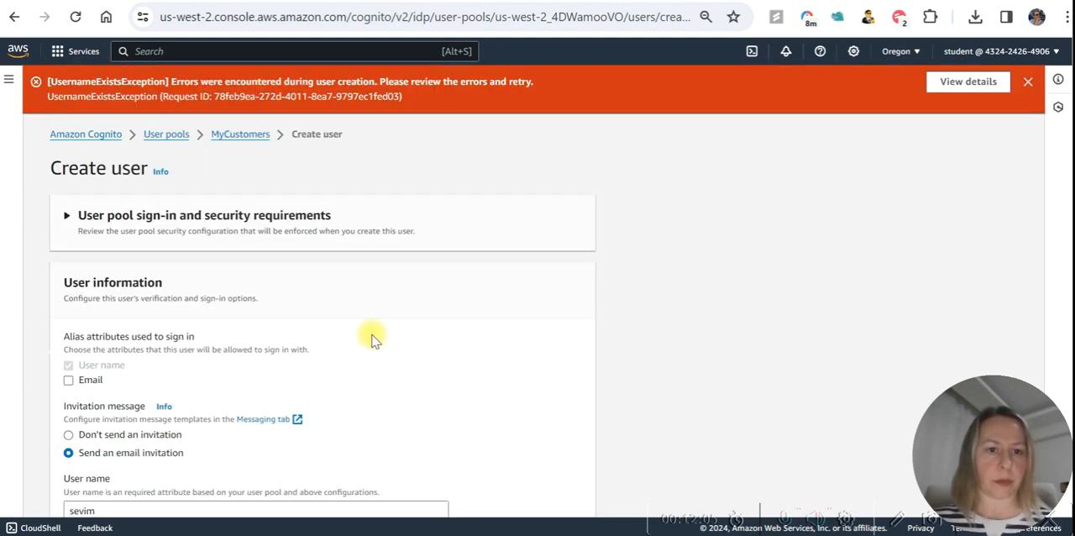
Replace the email address with a different one, allow sign-in by verified email, and retry creating the user.
scroll(251, 303, down, 2)
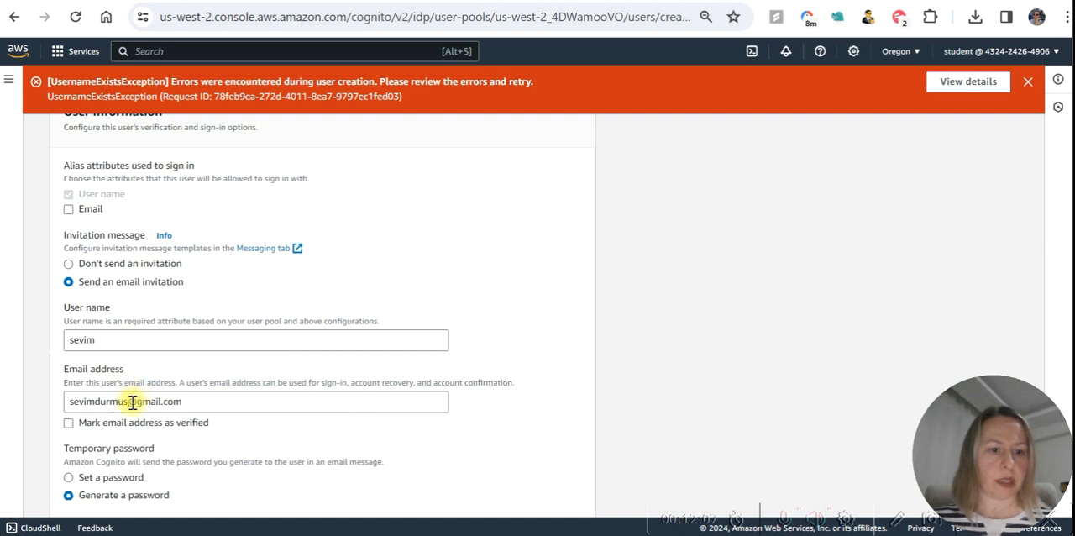
drag(127, 402, 102, 403)
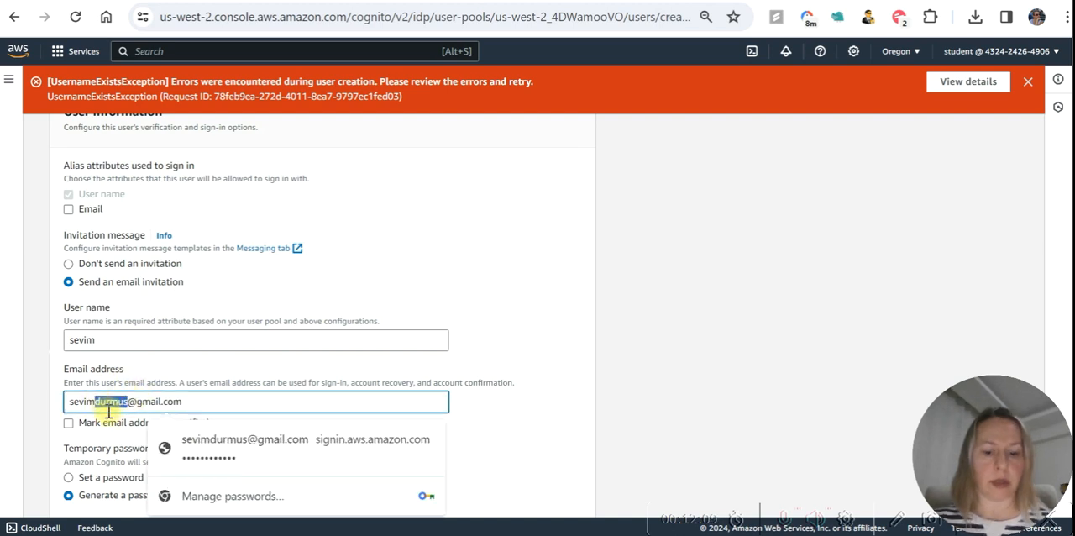
key(BackSpace)
text(gol)
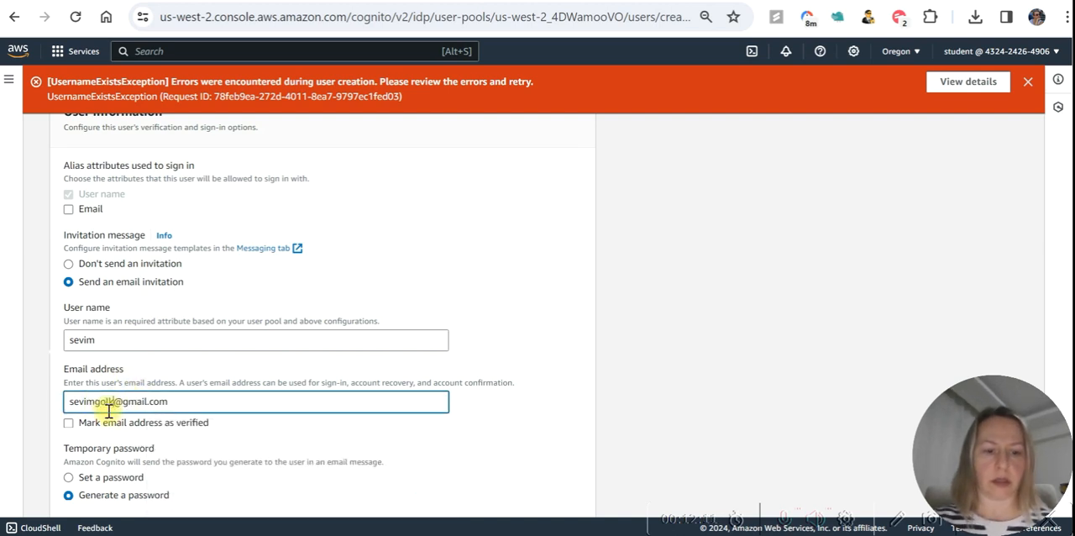
text(kaya)
click(557, 325)
scroll(535, 361, down, 1)
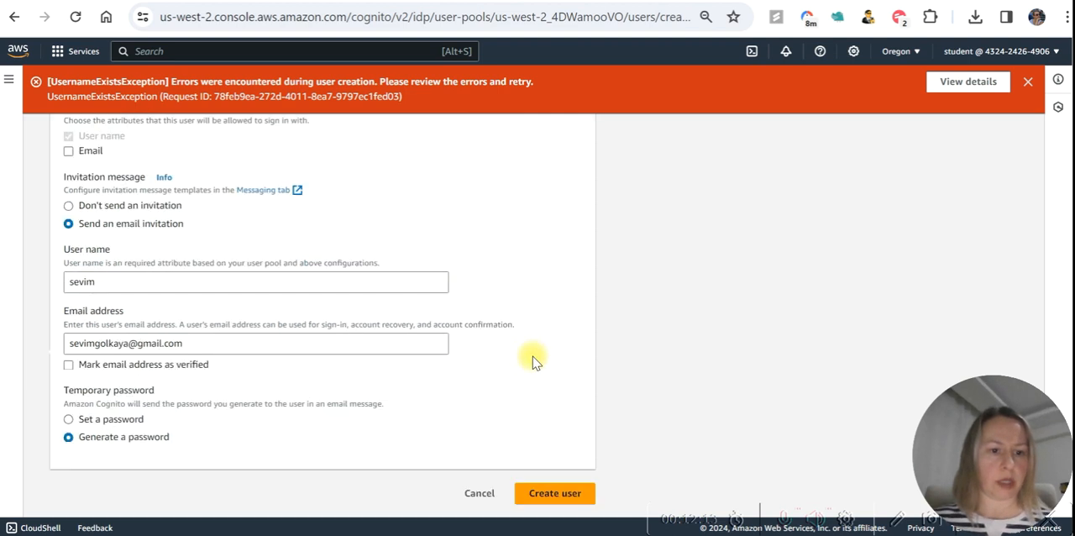
click(557, 492)
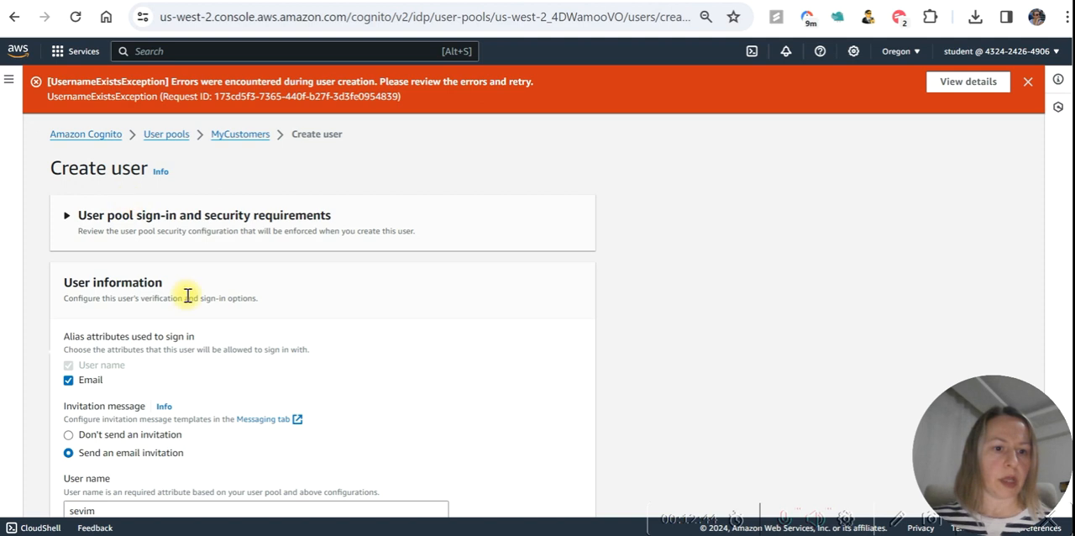
Append 1 to the user name, create the user and check the MyCustomers user list.
scroll(185, 293, down, 2)
click(97, 339)
text(1)
scroll(473, 401, down, 2)
click(547, 493)
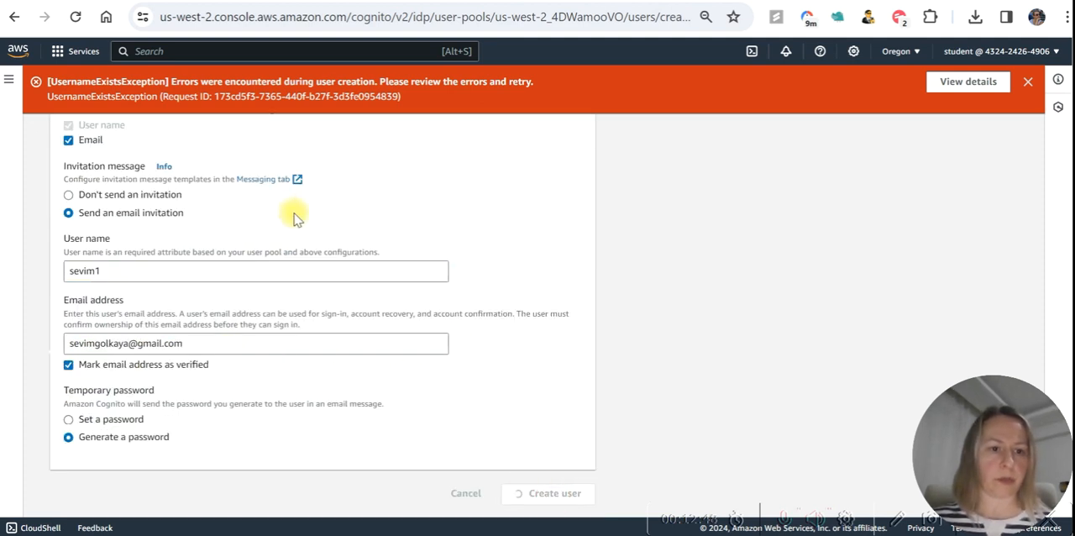
scroll(680, 306, down, 1)
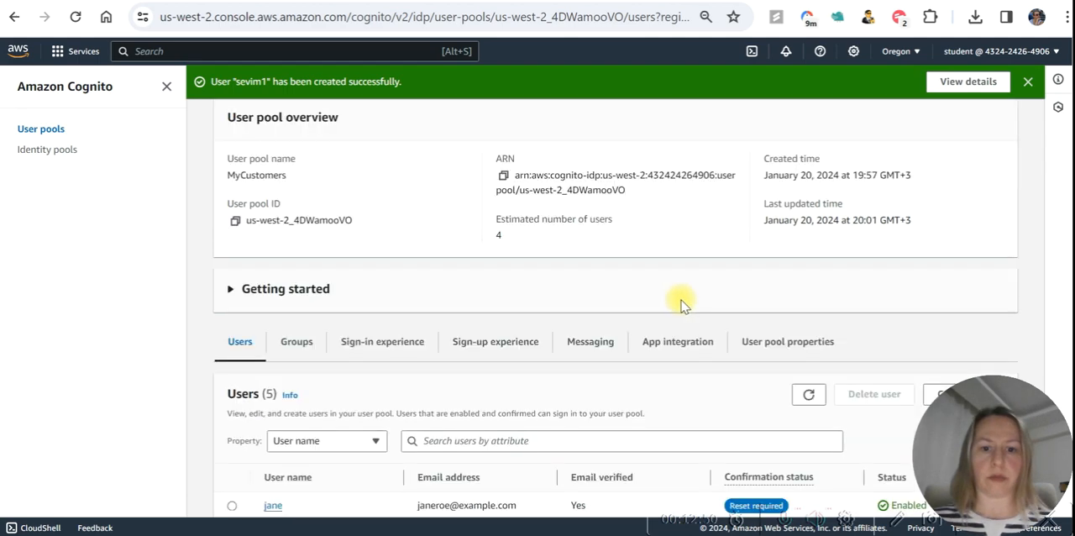
scroll(680, 306, down, 3)
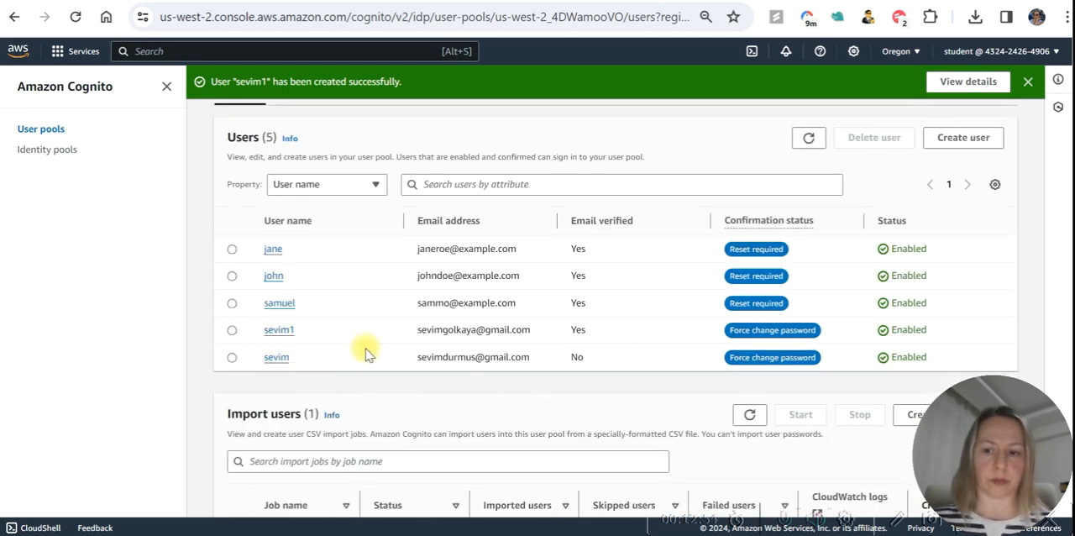
Review the content of the adjacent browser tab and return to the MyCustomers user list.
key(ctrl+Tab)
click(535, 145)
drag(246, 189, 475, 227)
click(539, 251)
key(ctrl+shift+Tab)
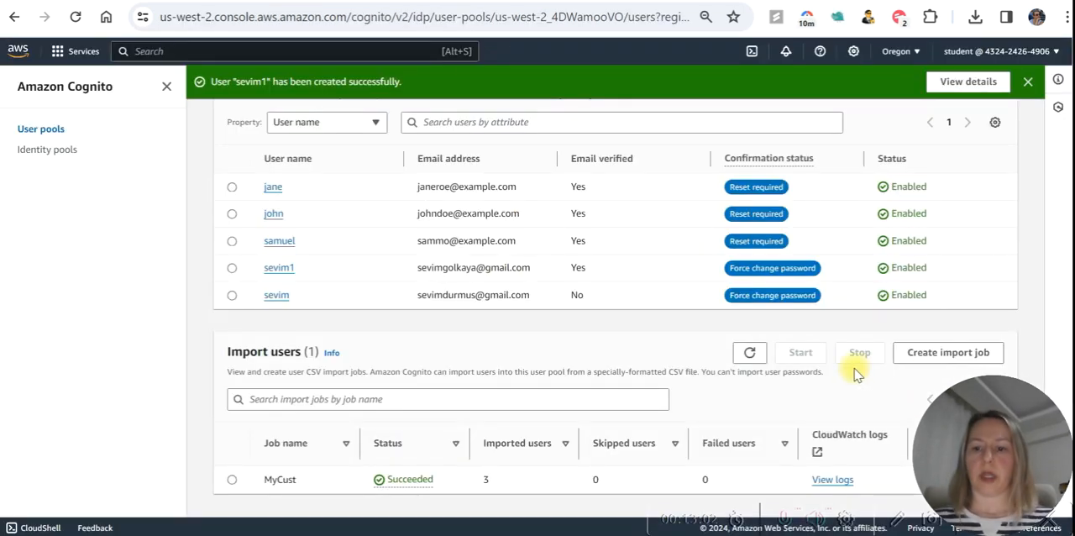